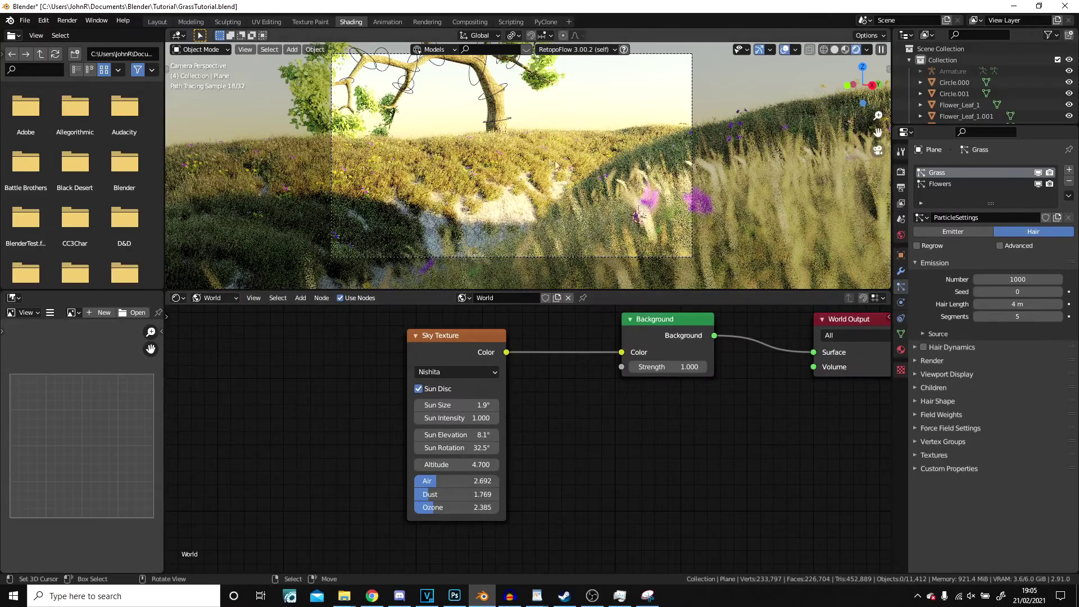
Examine the rendered grass landscape with its tree and path from the camera, from above and from the front
{"action": "middle_click_drag", "start_coordinate": [578, 201], "coordinate": [573, 226], "text": "shift"}
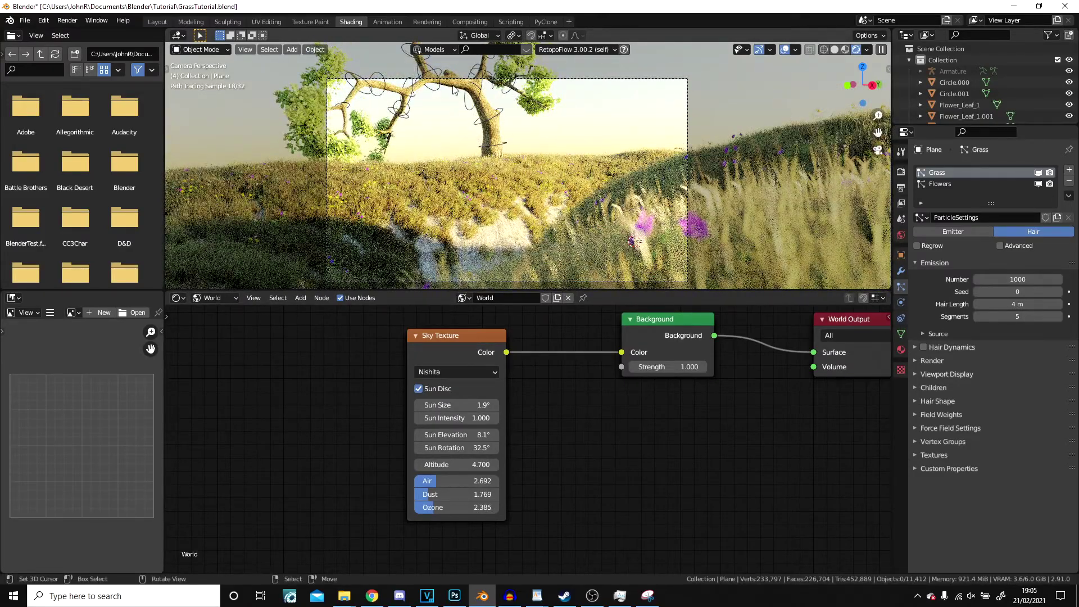
{"action": "right_click", "coordinate": [407, 119]}
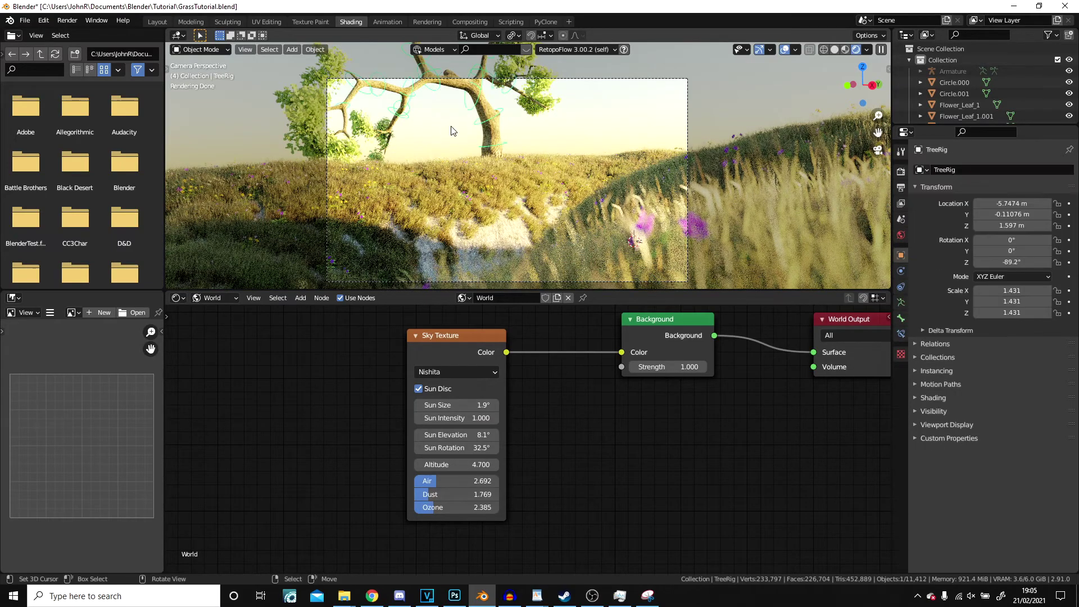
{"action": "scroll", "coordinate": [470, 137], "scroll_direction": "down", "scroll_amount": 3}
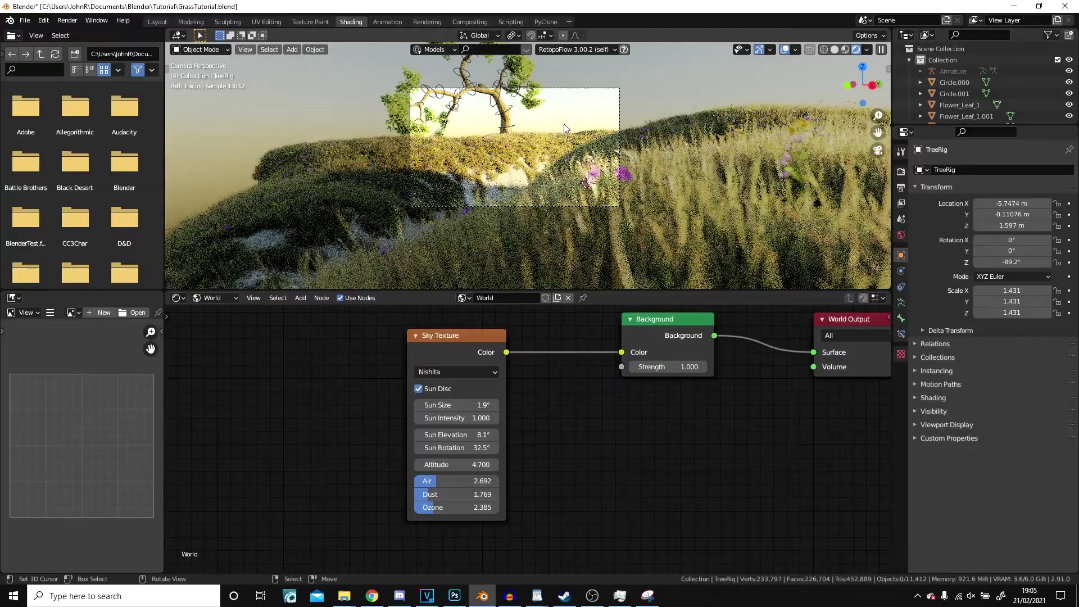
{"action": "mouse_move", "coordinate": [499, 166]}
{"action": "middle_mouse_down"}
{"action": "mouse_move", "coordinate": [532, 179]}
{"action": "mouse_move", "coordinate": [533, 194]}
{"action": "mouse_move", "coordinate": [513, 181]}
{"action": "mouse_move", "coordinate": [525, 194]}
{"action": "mouse_move", "coordinate": [502, 195]}
{"action": "mouse_move", "coordinate": [512, 286]}
{"action": "middle_mouse_up"}
{"action": "scroll", "coordinate": [513, 181], "scroll_direction": "down", "scroll_amount": 2}
{"action": "scroll", "coordinate": [502, 195], "scroll_direction": "up", "scroll_amount": 4}
{"action": "scroll", "coordinate": [512, 284], "scroll_direction": "down", "scroll_amount": 7}
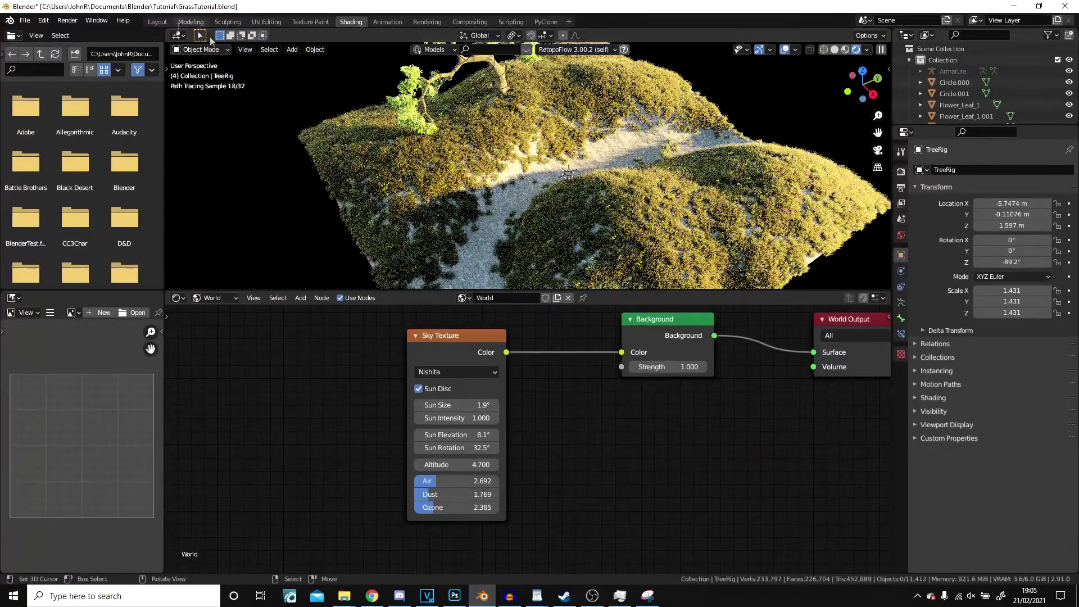
{"action": "key", "text": "KP_1"}
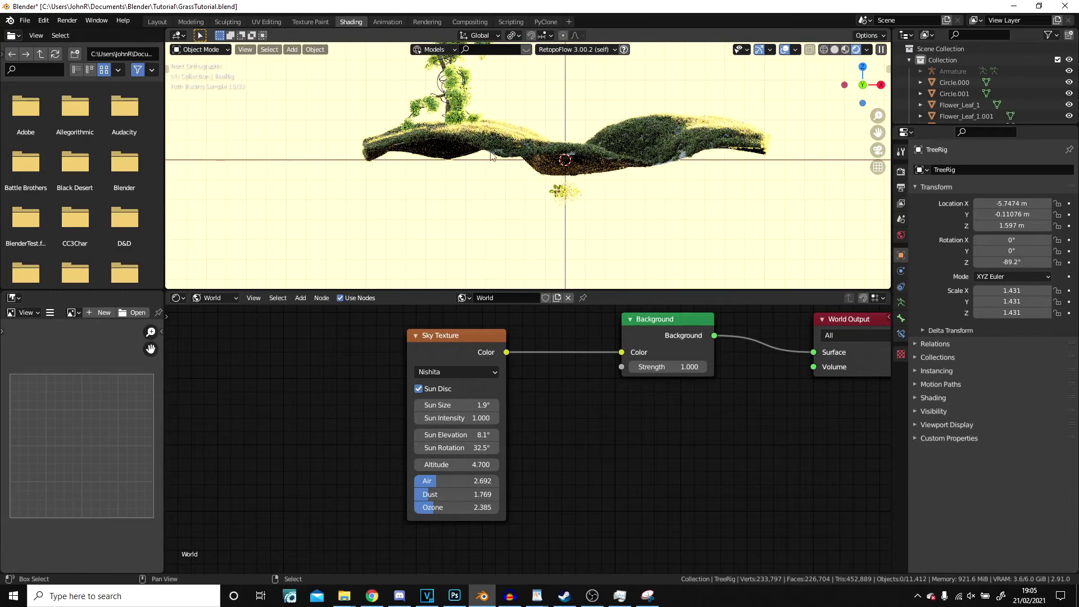
{"action": "middle_click_drag", "start_coordinate": [508, 146], "coordinate": [401, 166], "text": "shift"}
Switch to the Layout workspace, view the scene from the front and hide all existing objects
{"action": "left_click", "coordinate": [167, 23]}
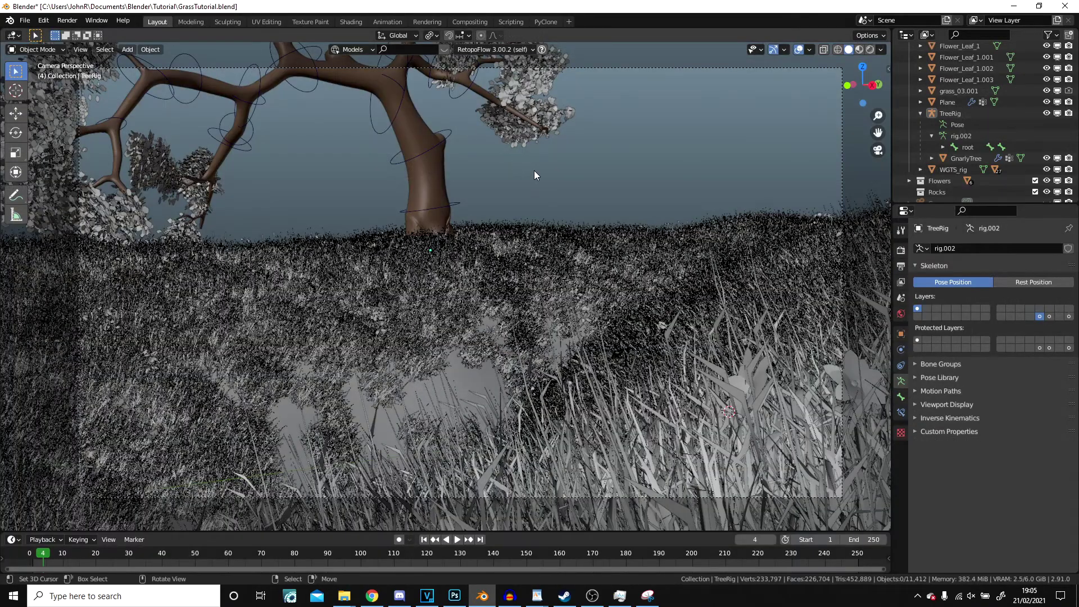
{"action": "key", "text": "KP_1"}
{"action": "middle_click_drag", "start_coordinate": [534, 170], "coordinate": [448, 244], "text": "shift"}
{"action": "scroll", "coordinate": [497, 256], "scroll_direction": "up", "scroll_amount": 1}
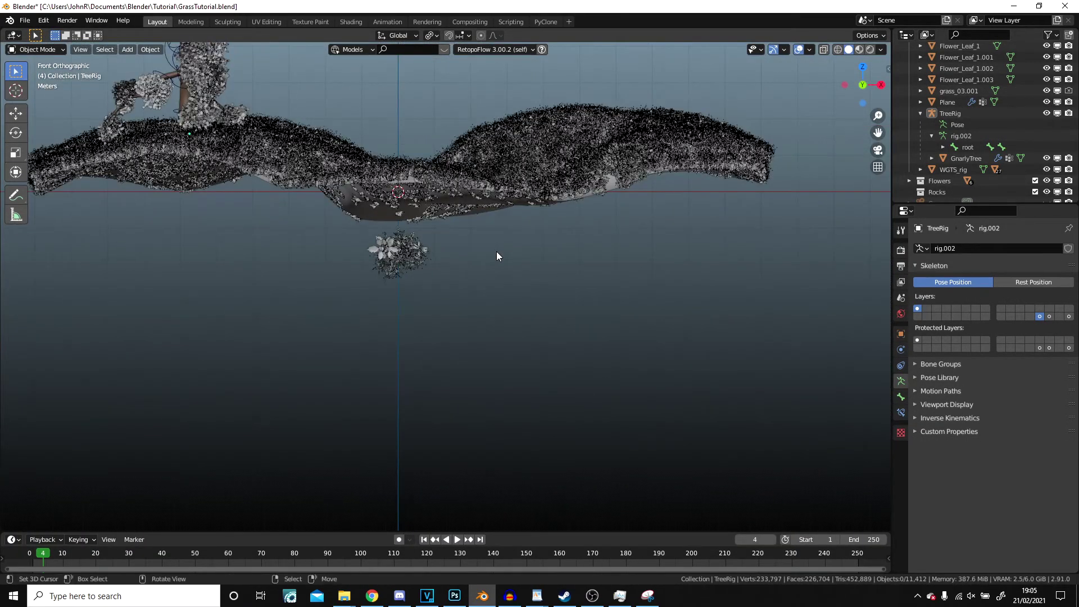
{"action": "key", "text": "a"}
{"action": "key", "text": "h"}
Add an ico sphere mesh at the world origin
{"action": "middle_click_drag", "start_coordinate": [434, 192], "coordinate": [488, 259], "text": "shift"}
{"action": "scroll", "coordinate": [508, 211], "scroll_direction": "up", "scroll_amount": 5}
{"action": "scroll", "coordinate": [490, 237], "scroll_direction": "up", "scroll_amount": 2}
{"action": "key", "text": "shift+a"}
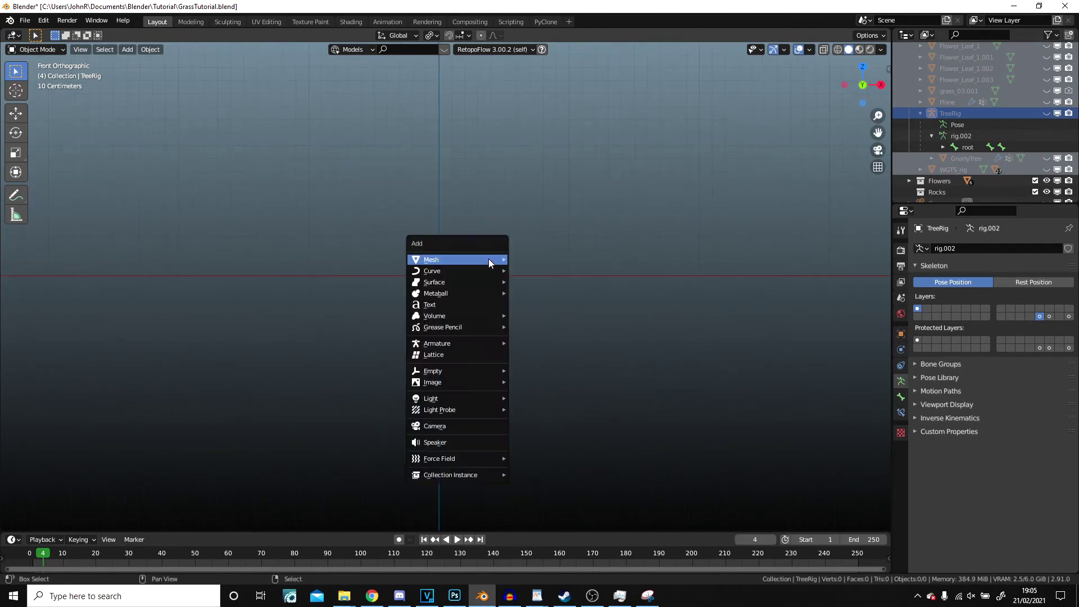
{"action": "mouse_move", "coordinate": [488, 259]}
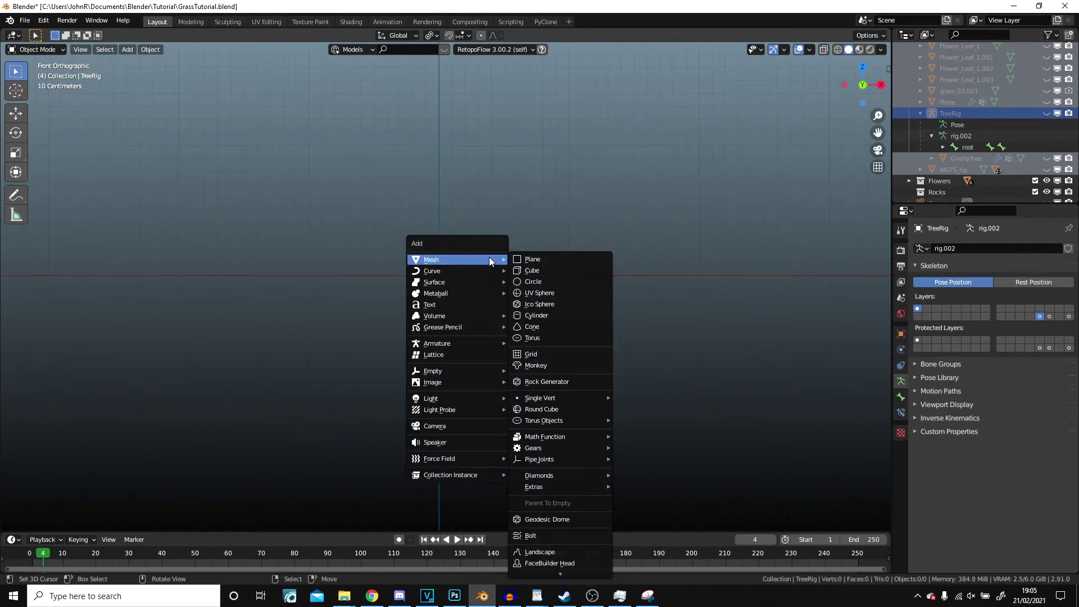
{"action": "left_click", "coordinate": [556, 304]}
{"action": "scroll", "coordinate": [665, 280], "scroll_direction": "down", "scroll_amount": 1}
Flatten the ico sphere's mesh to about 0.4 along Z and raise it 0.4 m in Edit Mode
{"action": "key", "text": "Tab"}
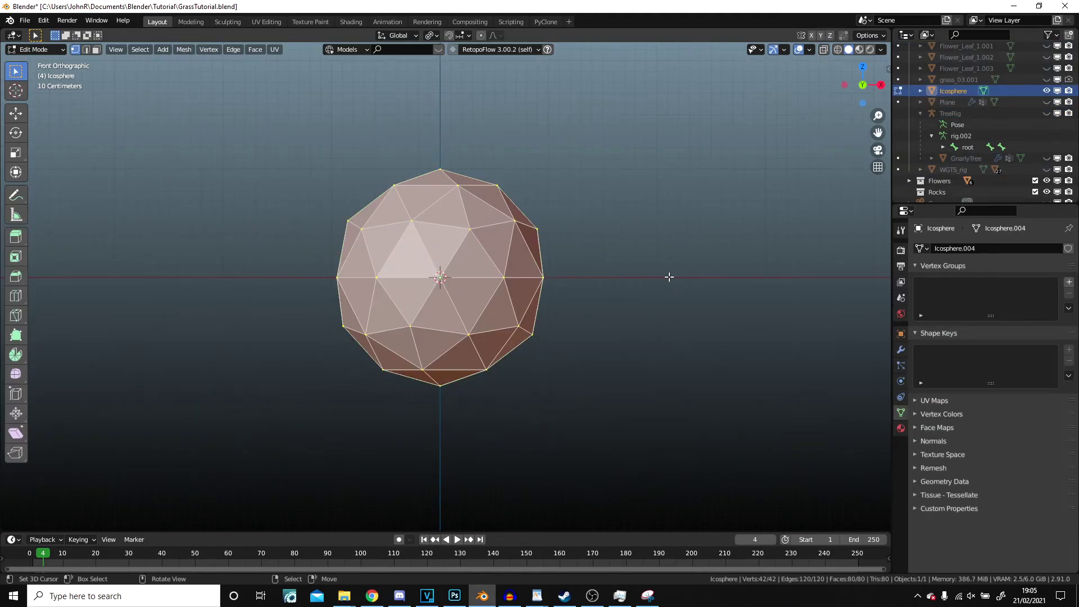
{"action": "key", "text": "s"}
{"action": "key", "text": "z"}
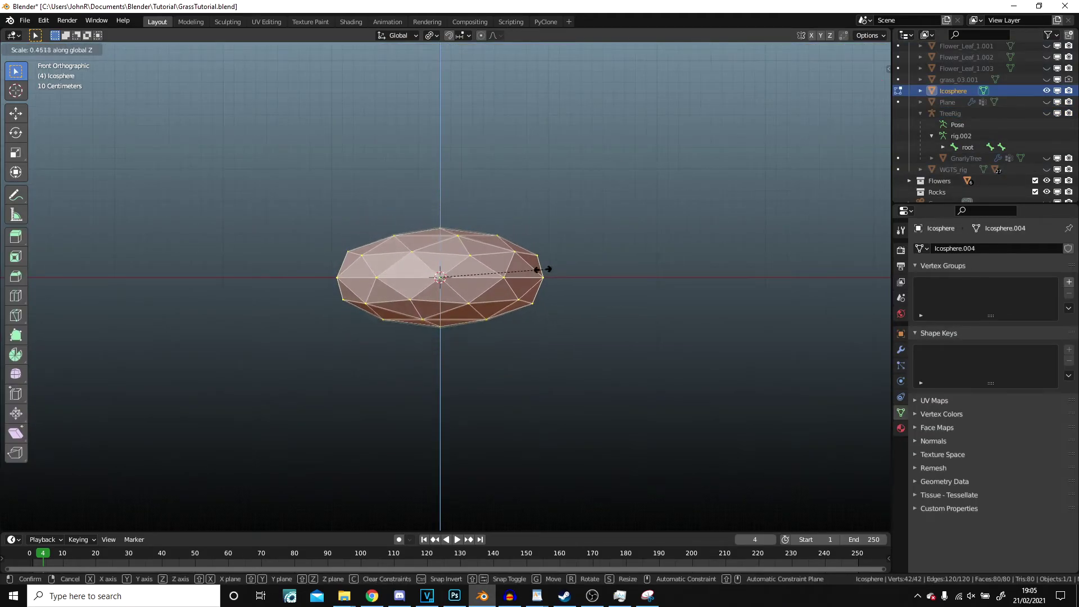
{"action": "left_click", "coordinate": [531, 273]}
{"action": "key", "text": "g"}
{"action": "key", "text": "z"}
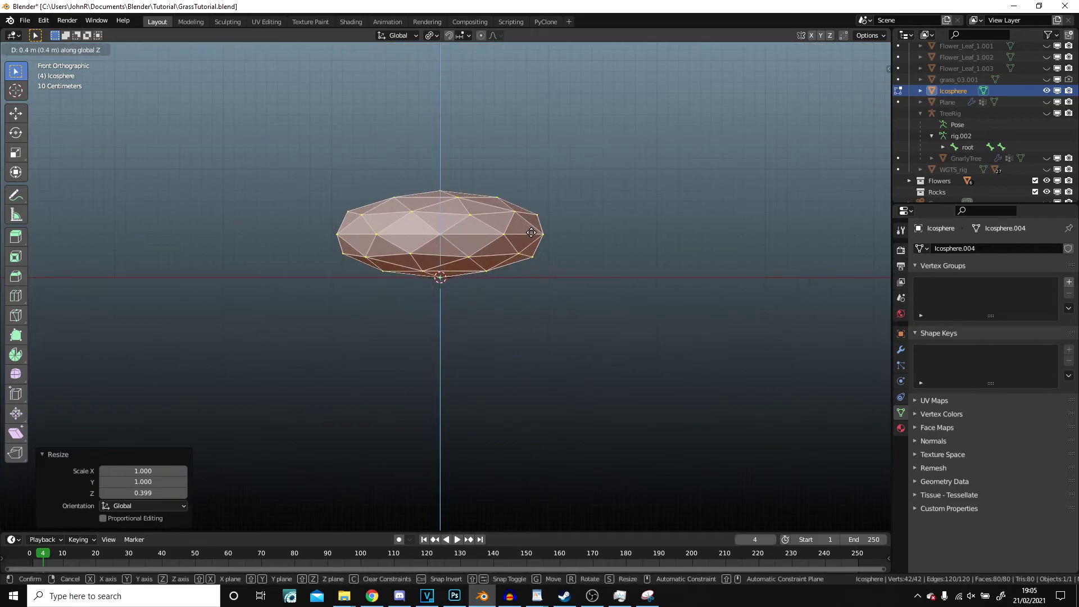
{"action": "left_click", "coordinate": [531, 232], "text": "ctrl"}
{"action": "scroll", "coordinate": [518, 278], "scroll_direction": "up", "scroll_amount": 2}
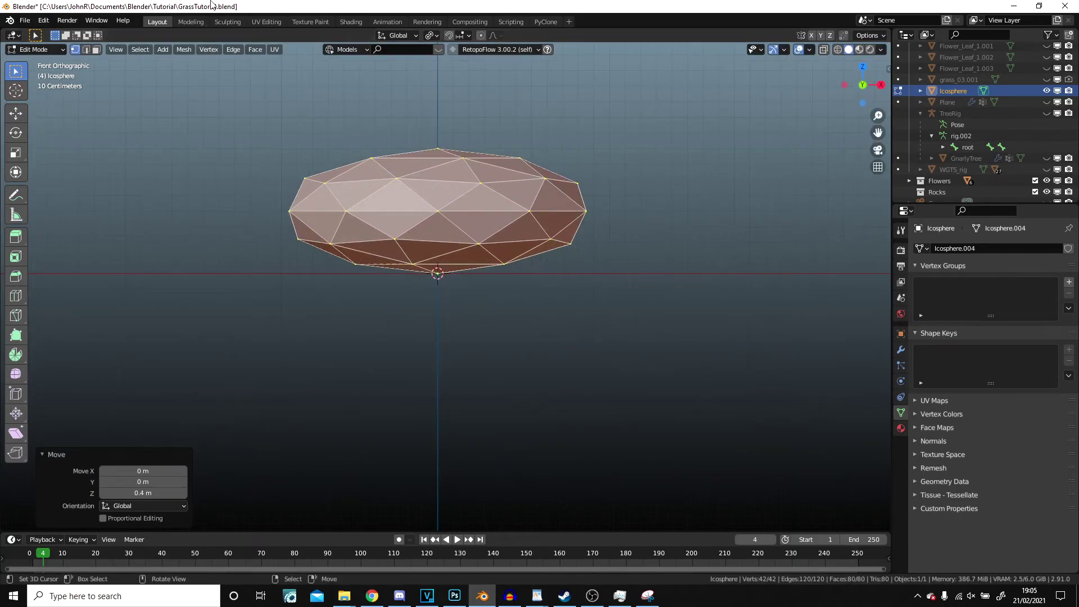
Turn on proportional editing with Connected Only and select the lowest vertex of the flattened sphere
{"action": "key", "text": "o"}
{"action": "right_click", "coordinate": [441, 277]}
{"action": "key", "text": "g"}
{"action": "key", "text": "z"}
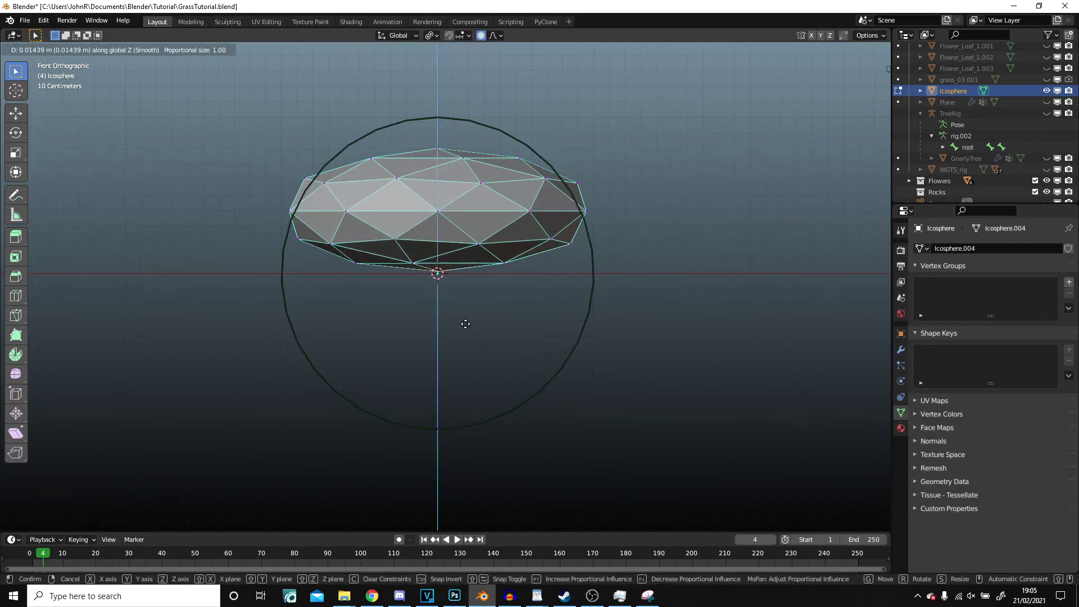
{"action": "right_click", "coordinate": [471, 283]}
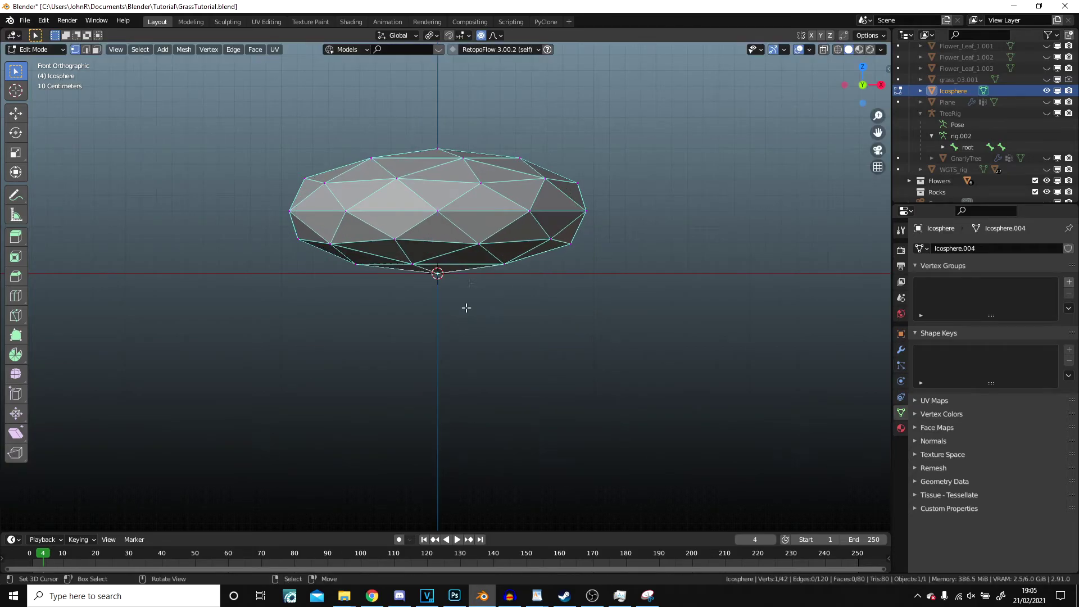
{"action": "left_click", "coordinate": [493, 36]}
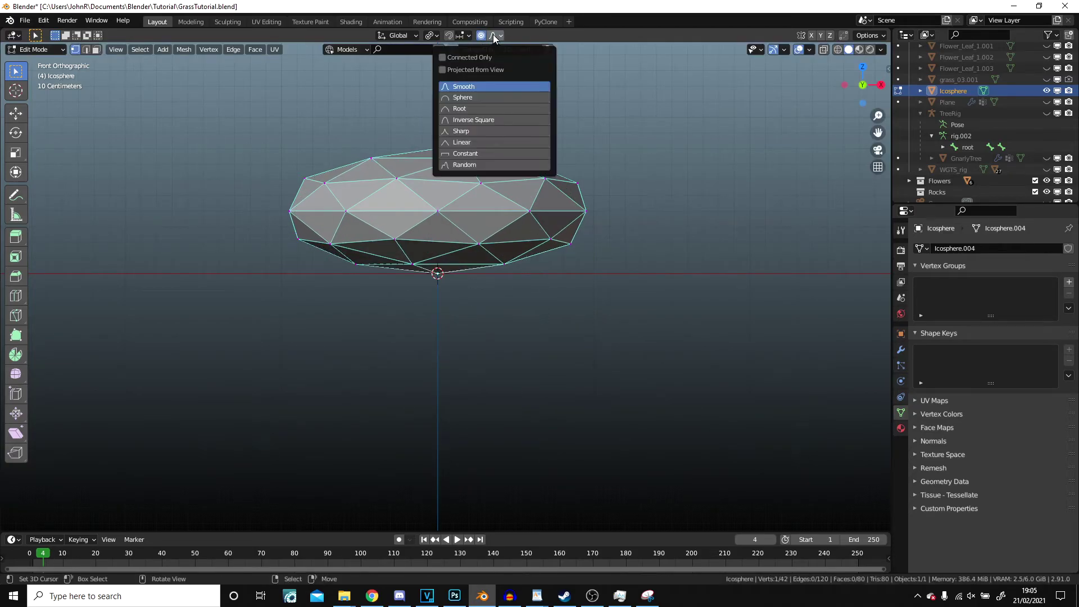
{"action": "left_click", "coordinate": [492, 35]}
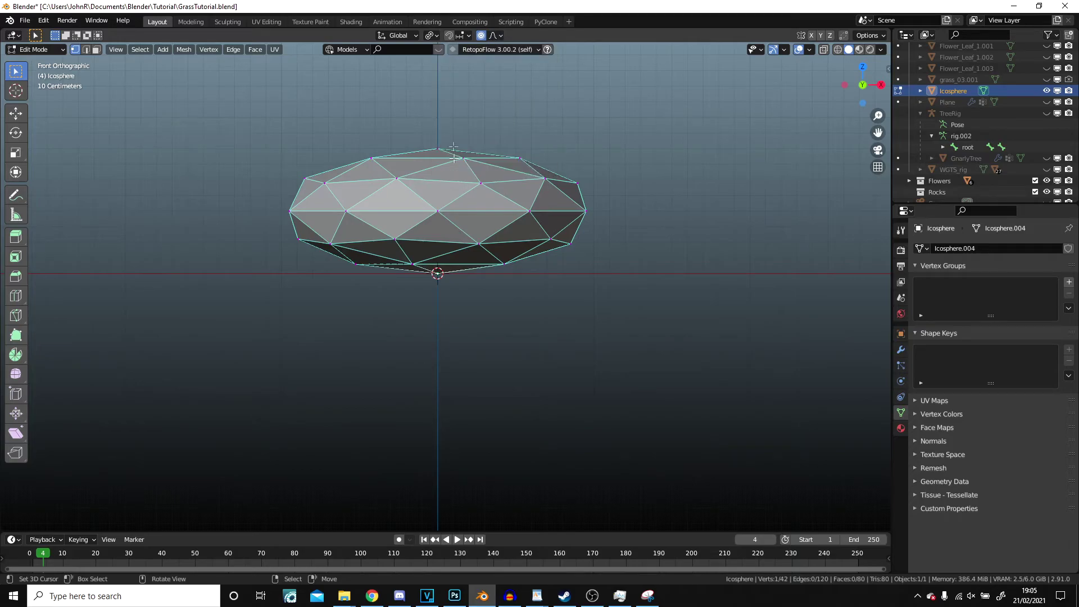
{"action": "left_click", "coordinate": [494, 35]}
Raise the lowest vertex about 0.23 m along Z with smooth falloff and proportional size 1.1 to flatten the underside
{"action": "key", "text": "g"}
{"action": "key", "text": "z"}
{"action": "scroll", "coordinate": [539, 347], "scroll_direction": "down", "scroll_amount": 1}
{"action": "left_click", "coordinate": [539, 339]}
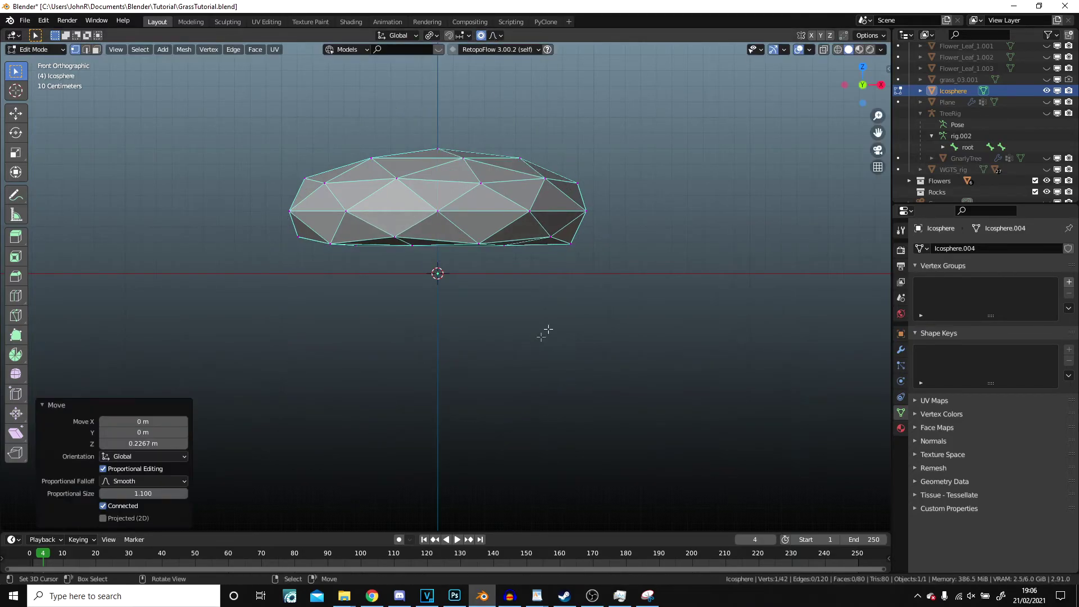
Lower the whole mesh about 0.18 m along Z so its flat underside rests on the origin line
{"action": "key", "text": "a"}
{"action": "key", "text": "g"}
{"action": "key", "text": "z"}
{"action": "key", "text": "z"}
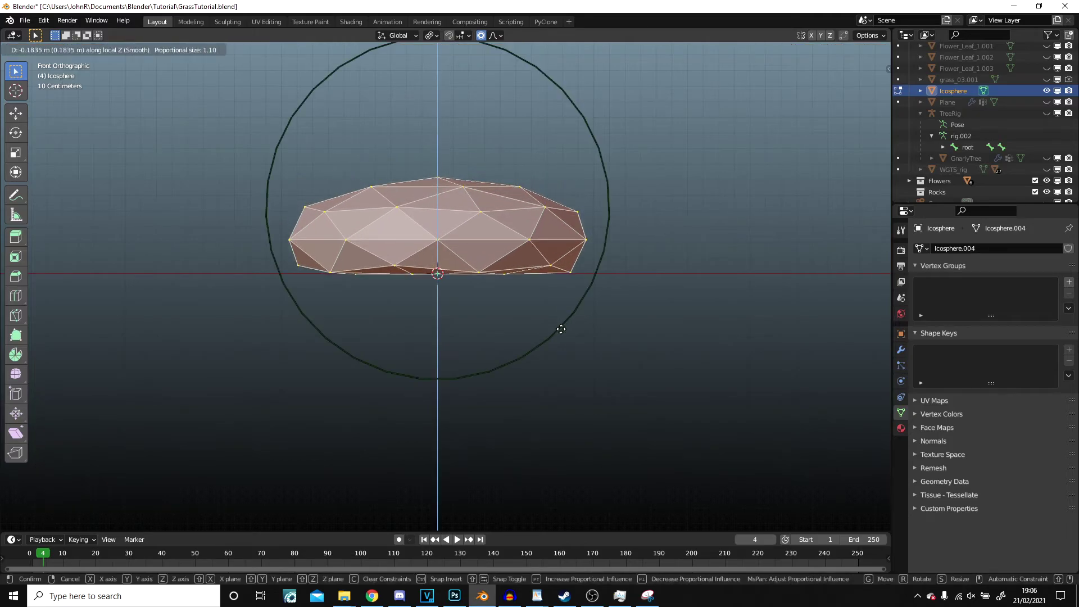
{"action": "left_click", "coordinate": [560, 329]}
{"action": "middle_click_drag", "start_coordinate": [466, 326], "coordinate": [479, 298], "text": "shift"}
{"action": "scroll", "coordinate": [479, 298], "scroll_direction": "up", "scroll_amount": 5}
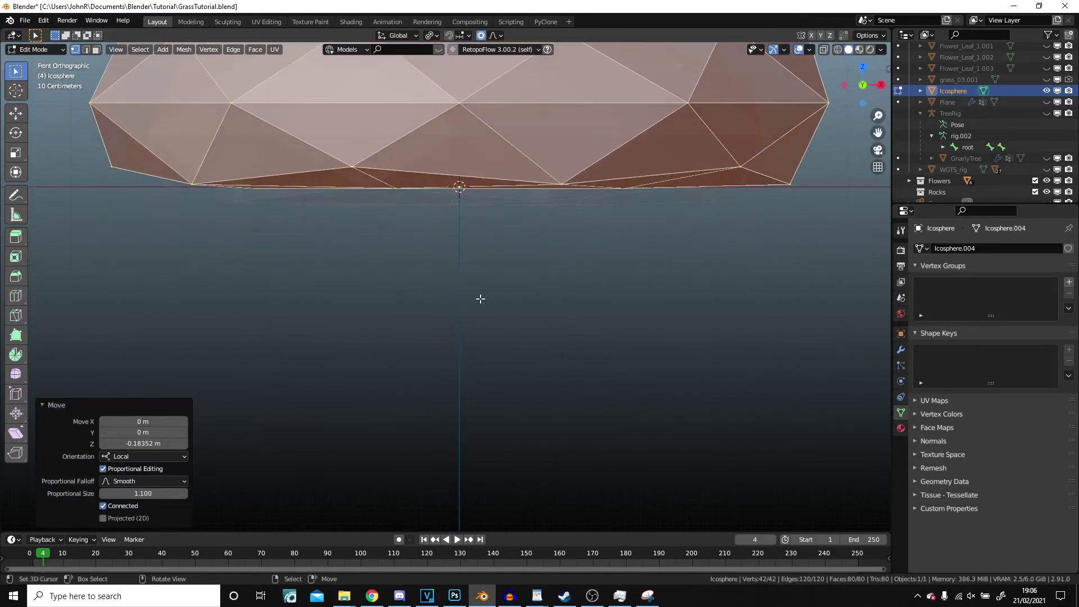
{"action": "scroll", "coordinate": [621, 214], "scroll_direction": "down", "scroll_amount": 6}
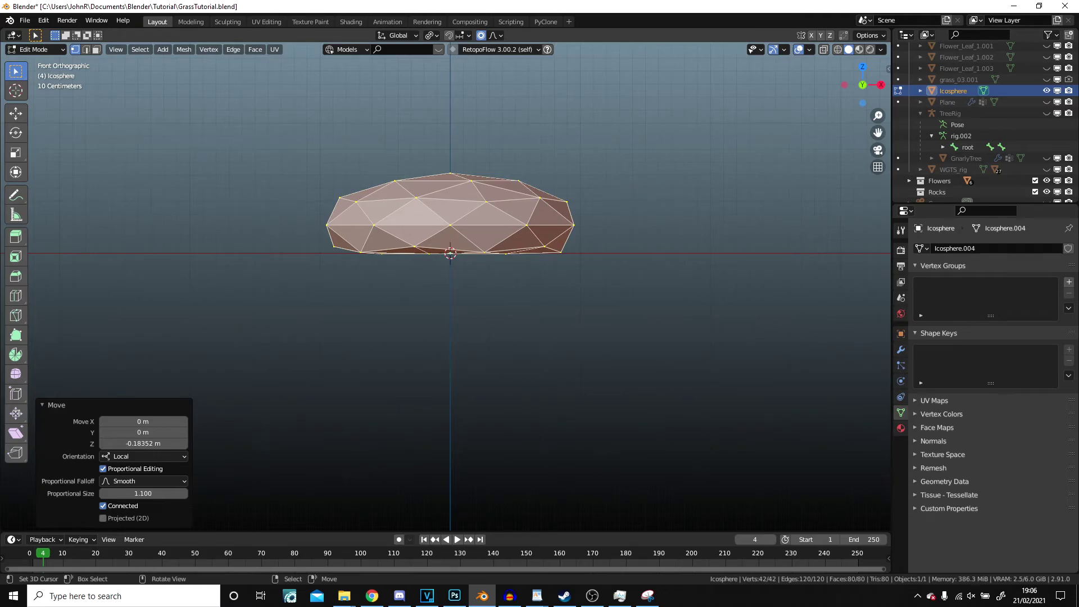
Set the transform pivot to the bounding box center and rotate the whole mesh -90° in the front view
{"action": "key", "text": "r"}
{"action": "right_click", "coordinate": [588, 371]}
{"action": "left_click", "coordinate": [430, 36]}
{"action": "left_click", "coordinate": [454, 51]}
{"action": "key", "text": "r"}
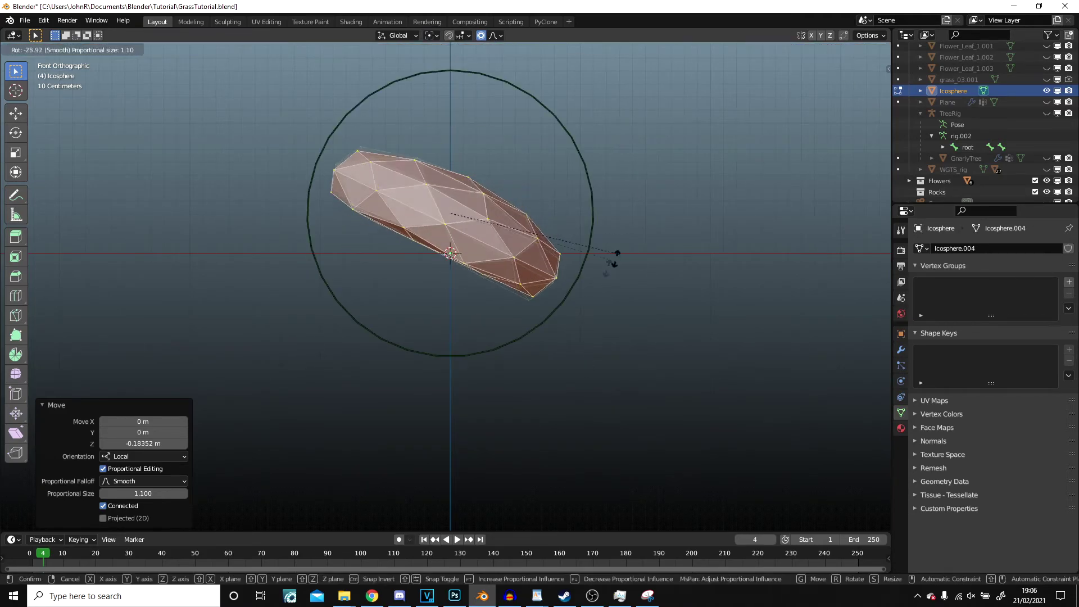
{"action": "left_click", "coordinate": [482, 373], "text": "ctrl"}
Move the upright mesh so its flat side is centred on the origin, and return to Object Mode
{"action": "key", "text": "g"}
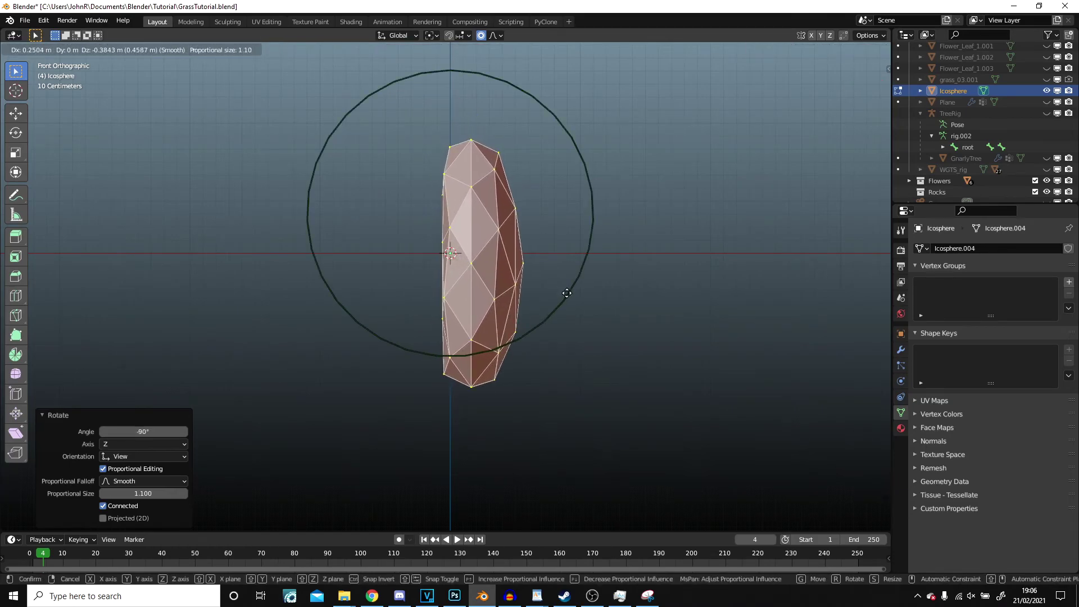
{"action": "left_click", "coordinate": [572, 285]}
{"action": "key", "text": "Tab"}
{"action": "scroll", "coordinate": [572, 284], "scroll_direction": "down", "scroll_amount": 3}
{"action": "scroll", "coordinate": [572, 284], "scroll_direction": "down", "scroll_amount": 6}
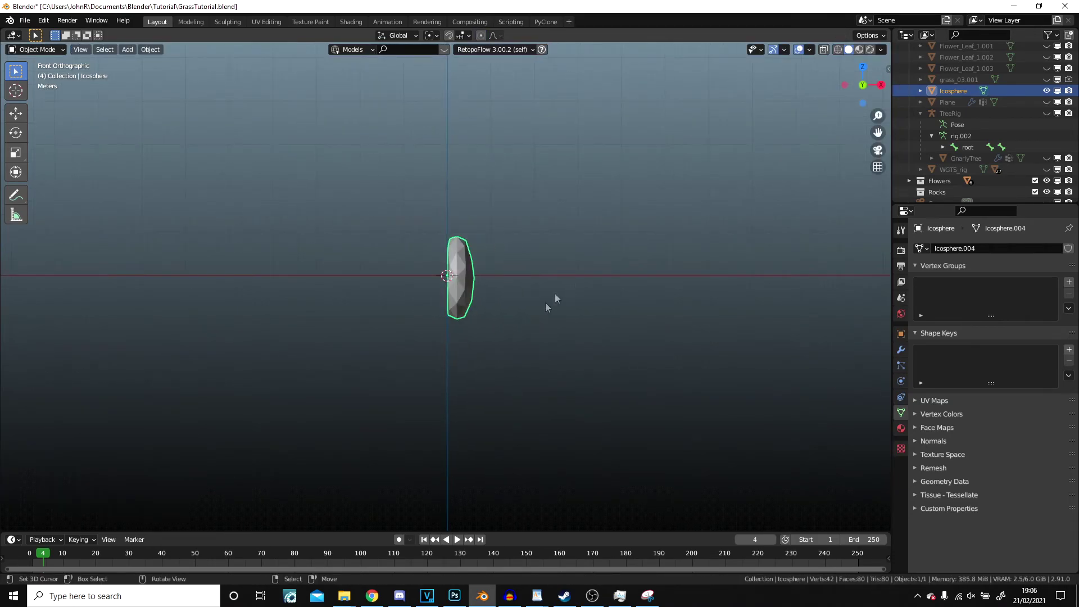
{"action": "scroll", "coordinate": [561, 234], "scroll_direction": "up", "scroll_amount": 5}
Duplicate the flattened icosphere and place the copy 2 m along X
{"action": "key", "text": "shift+d"}
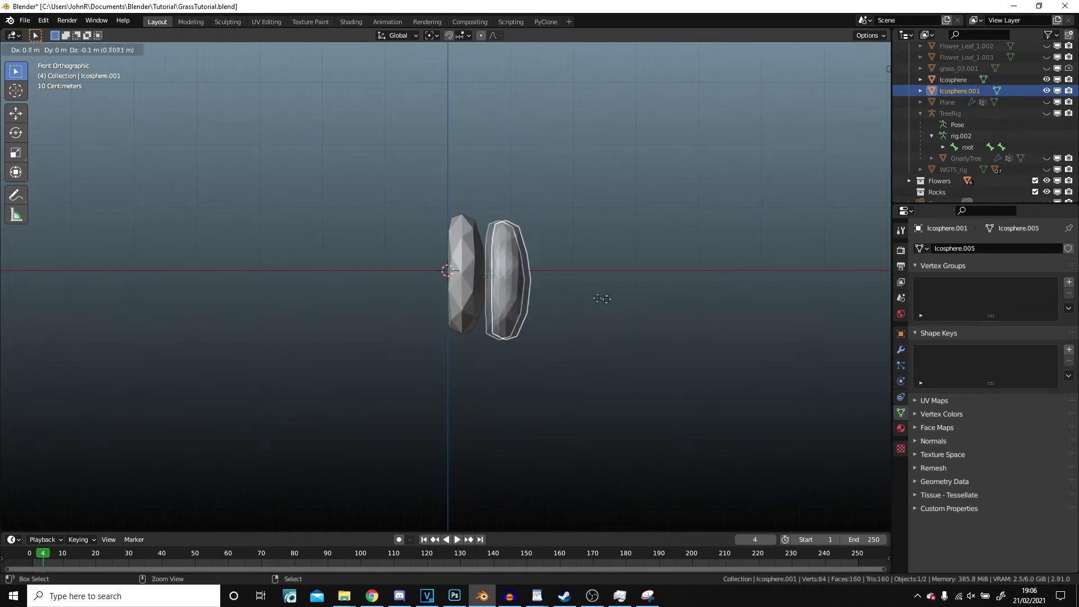
{"action": "left_click", "coordinate": [671, 294], "text": "ctrl"}
{"action": "middle_click_drag", "start_coordinate": [642, 282], "coordinate": [429, 286], "text": "shift"}
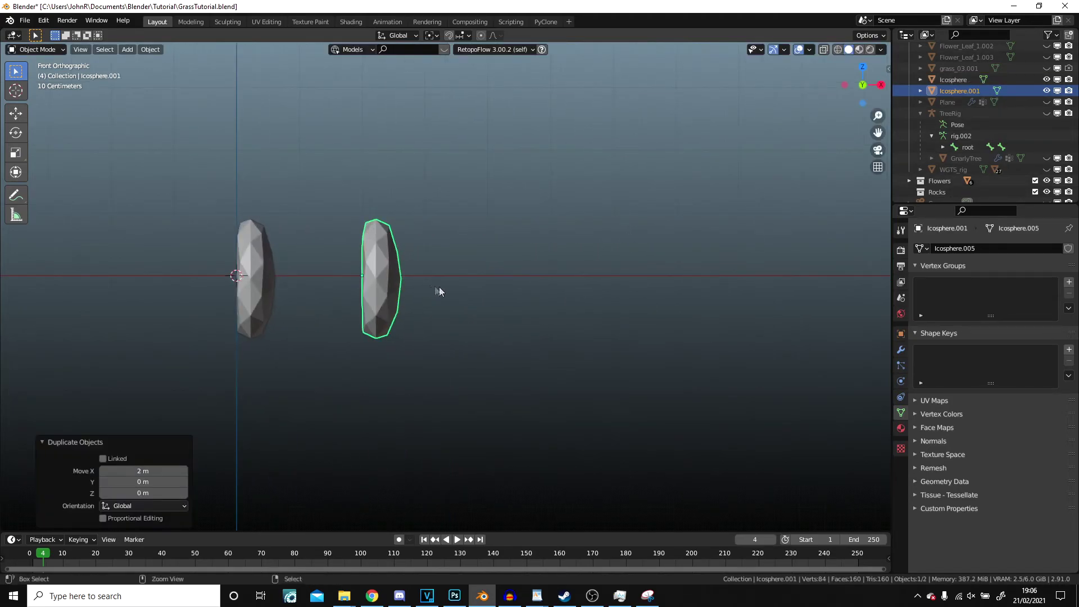
{"action": "key", "text": "g"}
{"action": "right_click", "coordinate": [494, 285]}
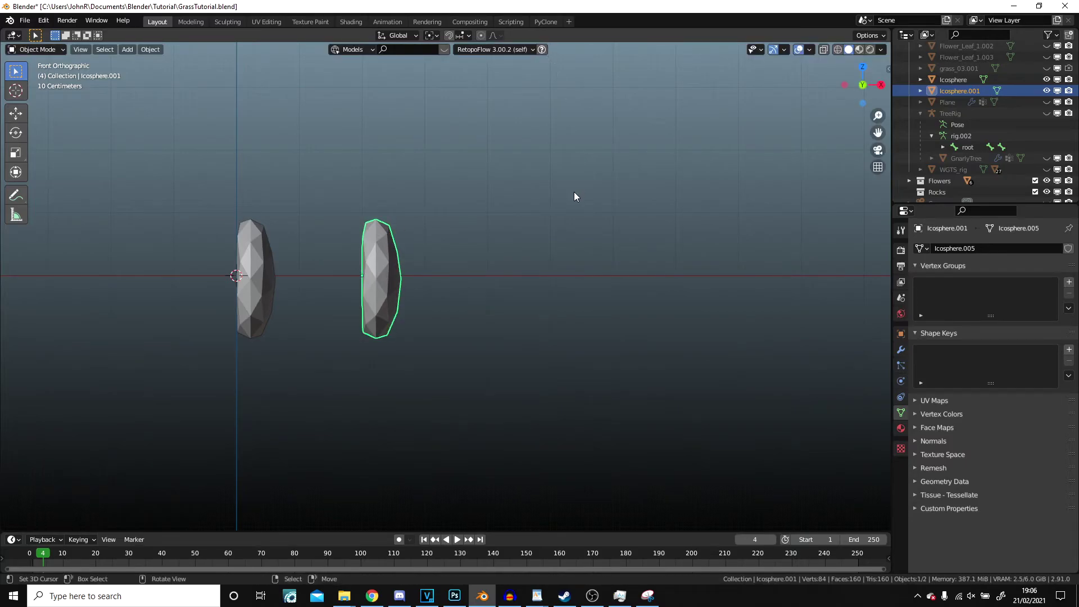
{"action": "key", "text": "o"}
{"action": "key", "text": "g"}
{"action": "right_click", "coordinate": [597, 292]}
{"action": "key", "text": "g"}
{"action": "right_click", "coordinate": [597, 303]}
Duplicate the second icosphere and place the third one farther along X in the same row
{"action": "key", "text": "shift+d"}
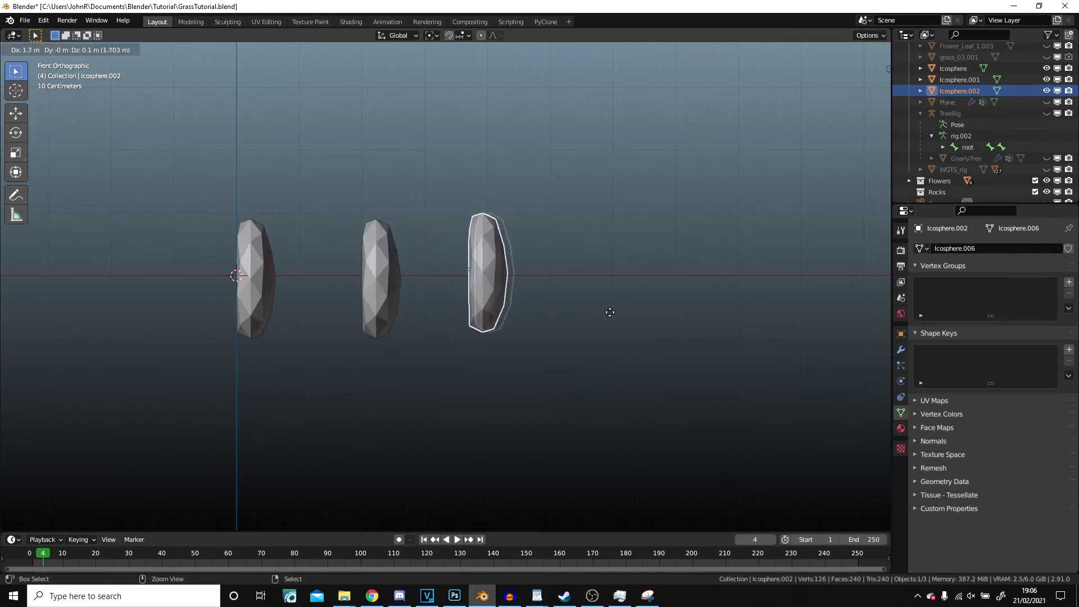
{"action": "left_click", "coordinate": [627, 318], "text": "ctrl"}
Pull one side vertex of the middle icosphere inward about 0.47 m along Y, with proportional size 1.77
{"action": "right_click", "coordinate": [392, 285]}
{"action": "scroll", "coordinate": [413, 276], "scroll_direction": "up", "scroll_amount": 2}
{"action": "key", "text": "Tab"}
{"action": "middle_click_drag", "start_coordinate": [446, 262], "coordinate": [385, 359], "text": "shift"}
{"action": "scroll", "coordinate": [523, 278], "scroll_direction": "up", "scroll_amount": 1}
{"action": "right_click", "coordinate": [498, 293]}
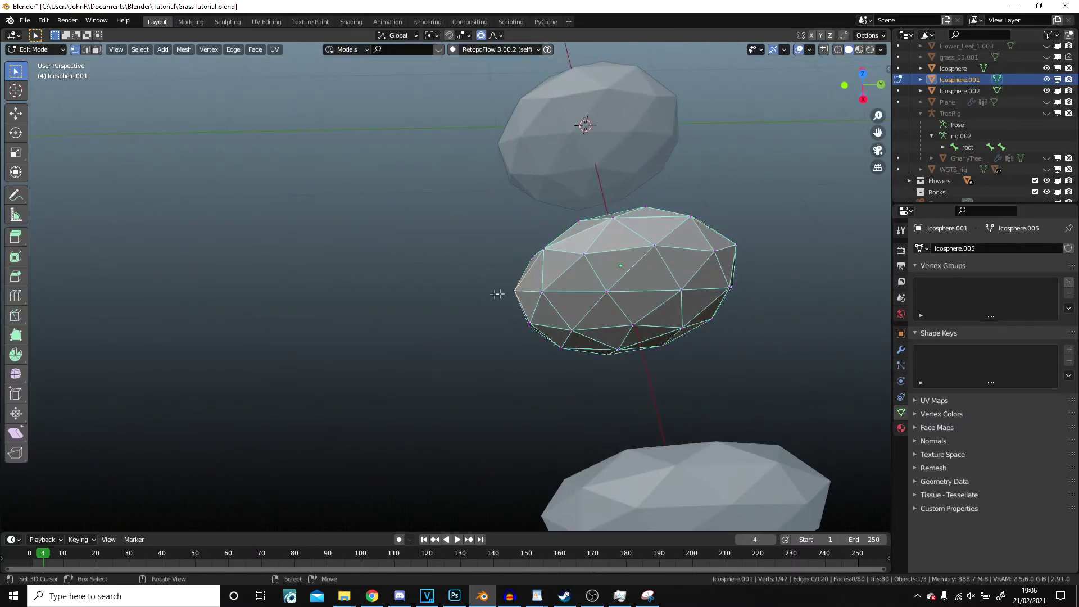
{"action": "scroll", "coordinate": [497, 293], "scroll_direction": "down", "scroll_amount": 2}
{"action": "middle_click_drag", "start_coordinate": [484, 295], "coordinate": [363, 325], "text": "shift"}
{"action": "key", "text": "g"}
{"action": "scroll", "coordinate": [400, 330], "scroll_direction": "down", "scroll_amount": 5}
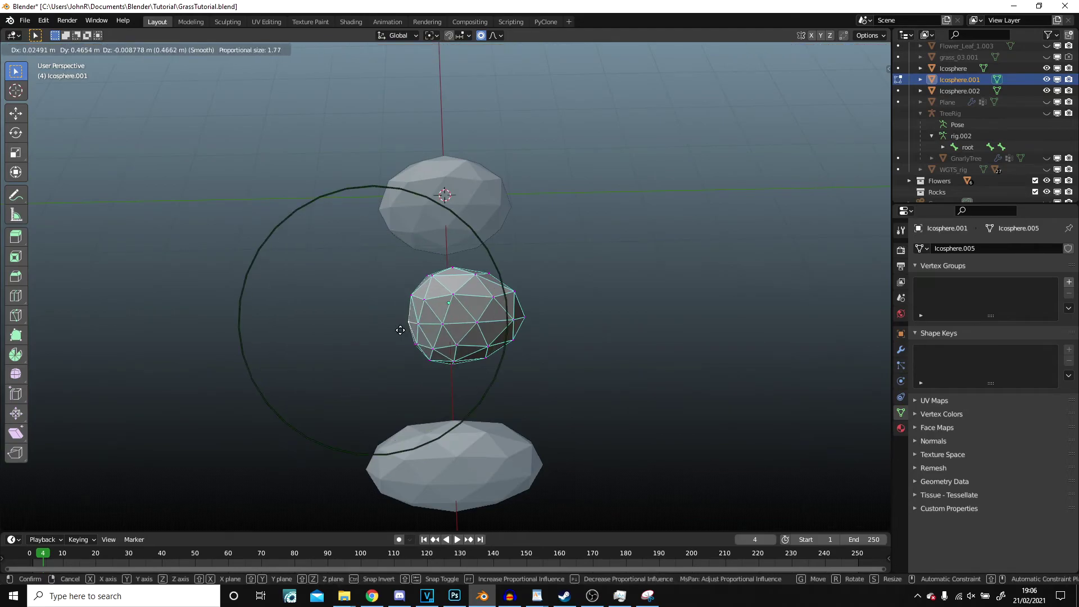
{"action": "left_click", "coordinate": [400, 330]}
Pull the opposite side vertex of the middle icosphere inward about 0.42 m along Y and leave Edit Mode
{"action": "right_click", "coordinate": [509, 322]}
{"action": "key", "text": "g"}
{"action": "left_click", "coordinate": [466, 328]}
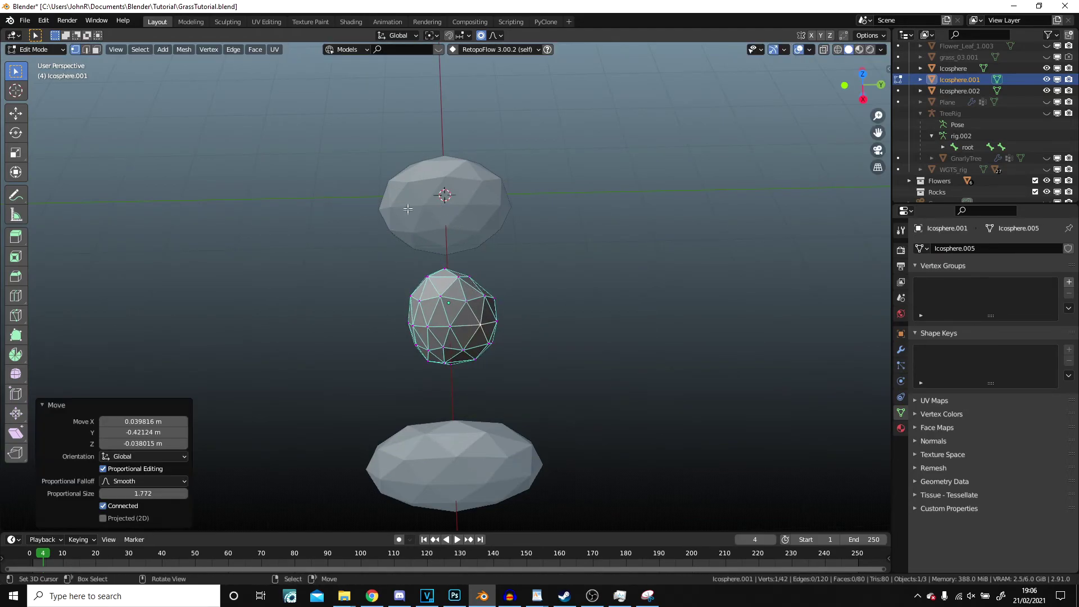
{"action": "key", "text": "Tab"}
Edit the icosphere at the origin and pull its side vertex inward about 0.27 m along Y
{"action": "right_click", "coordinate": [409, 210]}
{"action": "key", "text": "Tab"}
{"action": "right_click", "coordinate": [384, 211]}
{"action": "key", "text": "g"}
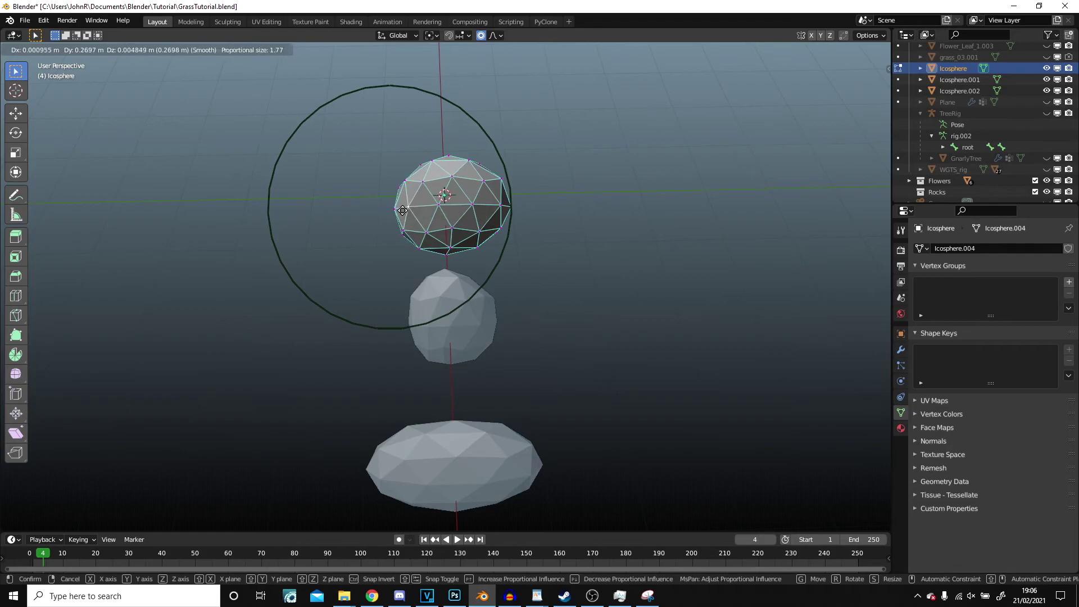
{"action": "left_click", "coordinate": [403, 211]}
Pull a rim vertex on the opposite side of the origin icosphere inward to make its outline narrower
{"action": "right_click", "coordinate": [526, 221]}
{"action": "middle_click_drag", "start_coordinate": [508, 200], "coordinate": [484, 147]}
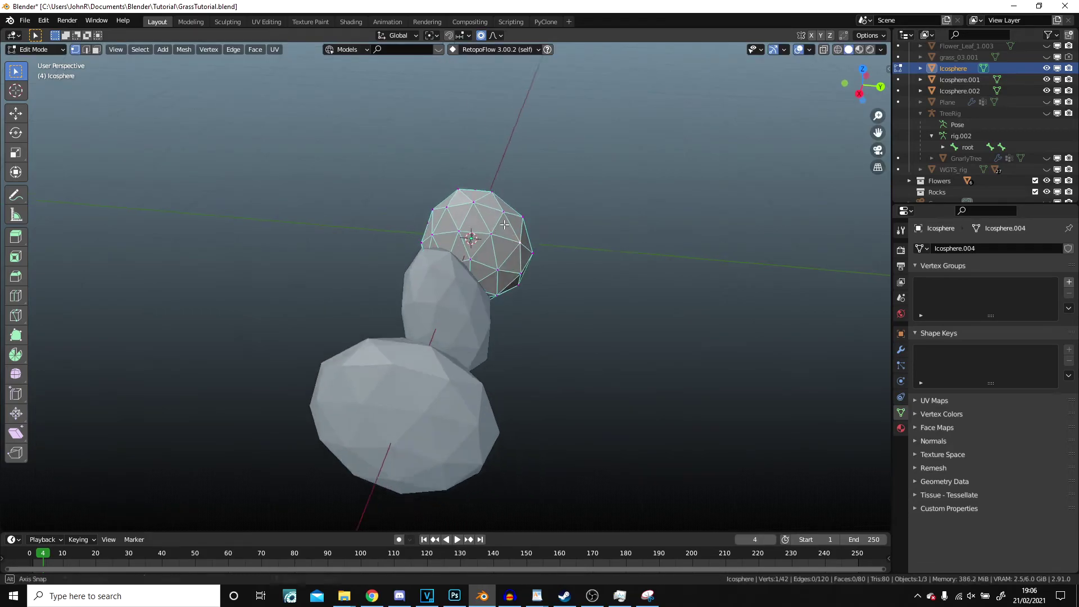
{"action": "middle_click_drag", "start_coordinate": [507, 240], "coordinate": [511, 188]}
{"action": "right_click", "coordinate": [540, 316]}
{"action": "key", "text": "g"}
{"action": "left_click", "coordinate": [505, 358]}
{"action": "middle_click_drag", "start_coordinate": [505, 343], "coordinate": [539, 385]}
Reopen the middle icosphere in Edit Mode and move its selected side vertex about 0.56 m up and 0.40 m outward along Y
{"action": "key", "text": "Tab"}
{"action": "right_click", "coordinate": [489, 314]}
{"action": "key", "text": "Tab"}
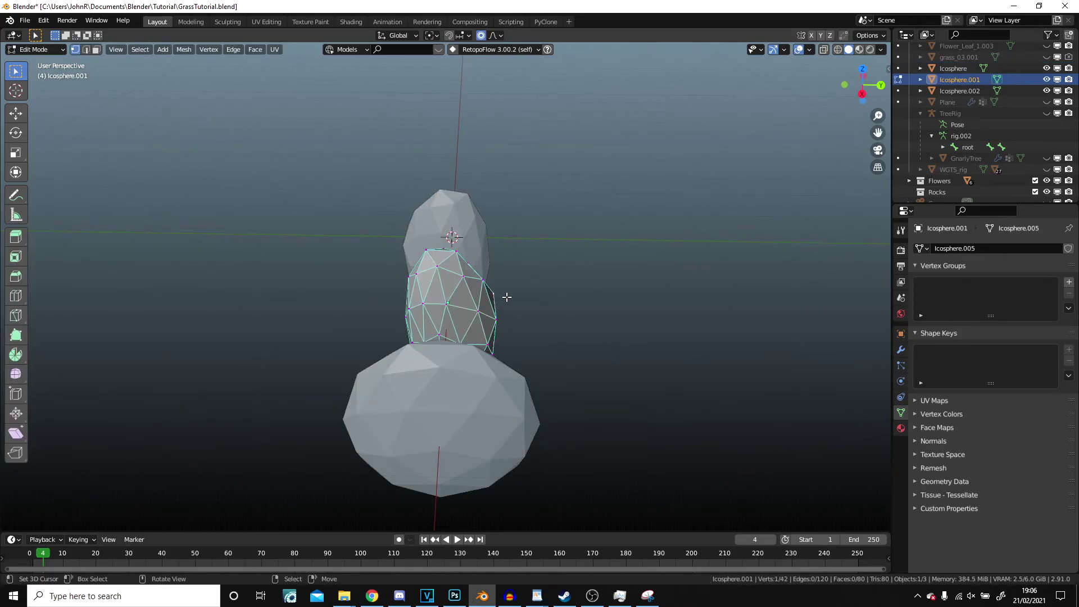
{"action": "middle_click_drag", "start_coordinate": [506, 297], "coordinate": [517, 278]}
{"action": "key", "text": "g"}
{"action": "left_click", "coordinate": [547, 233]}
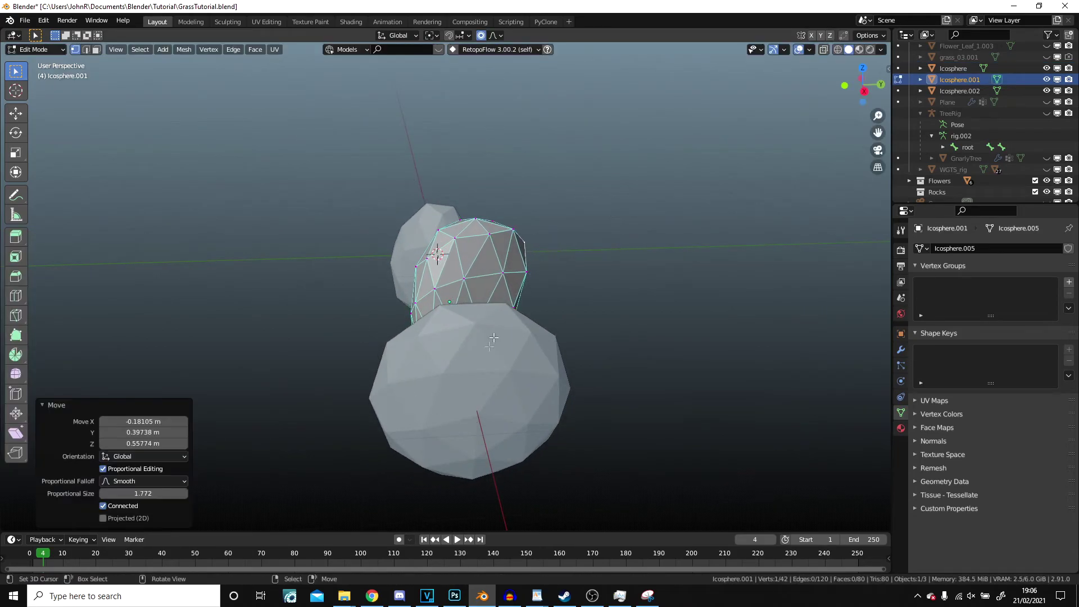
Switch from the middle icosphere to the third one in Edit Mode, move one of its vertices to reshape the outline, and leave Edit Mode
{"action": "key", "text": "Tab"}
{"action": "right_click", "coordinate": [511, 347]}
{"action": "key", "text": "Tab"}
{"action": "right_click_drag", "start_coordinate": [583, 386], "coordinate": [542, 393]}
{"action": "right_click_drag", "start_coordinate": [369, 398], "coordinate": [430, 401]}
{"action": "right_click", "coordinate": [518, 424]}
{"action": "mouse_move", "coordinate": [481, 416]}
{"action": "middle_mouse_down"}
{"action": "mouse_move", "coordinate": [600, 393]}
{"action": "mouse_move", "coordinate": [650, 365]}
{"action": "mouse_move", "coordinate": [588, 437]}
{"action": "mouse_move", "coordinate": [610, 374]}
{"action": "mouse_move", "coordinate": [478, 315]}
{"action": "middle_mouse_up"}
{"action": "key", "text": "g"}
{"action": "left_click", "coordinate": [631, 388]}
{"action": "scroll", "coordinate": [582, 381], "scroll_direction": "down", "scroll_amount": 2}
{"action": "key", "text": "Tab"}
Switch to the Shading workspace, show object shaders, and assign the existing rock material to the third icosphere
{"action": "left_click", "coordinate": [349, 22]}
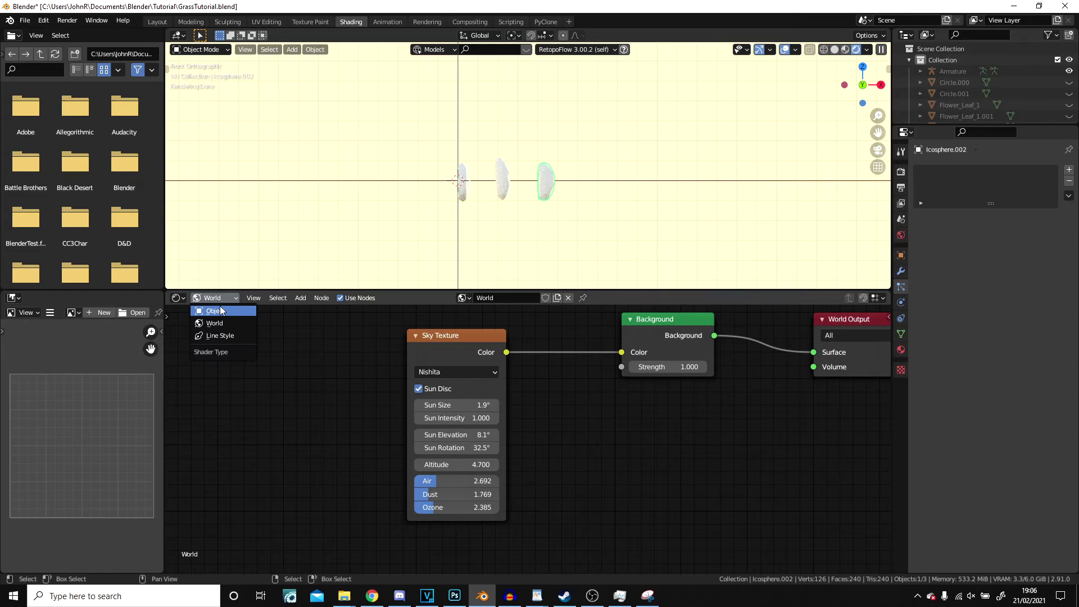
{"action": "left_click", "coordinate": [214, 310]}
{"action": "scroll", "coordinate": [513, 175], "scroll_direction": "up", "scroll_amount": 6}
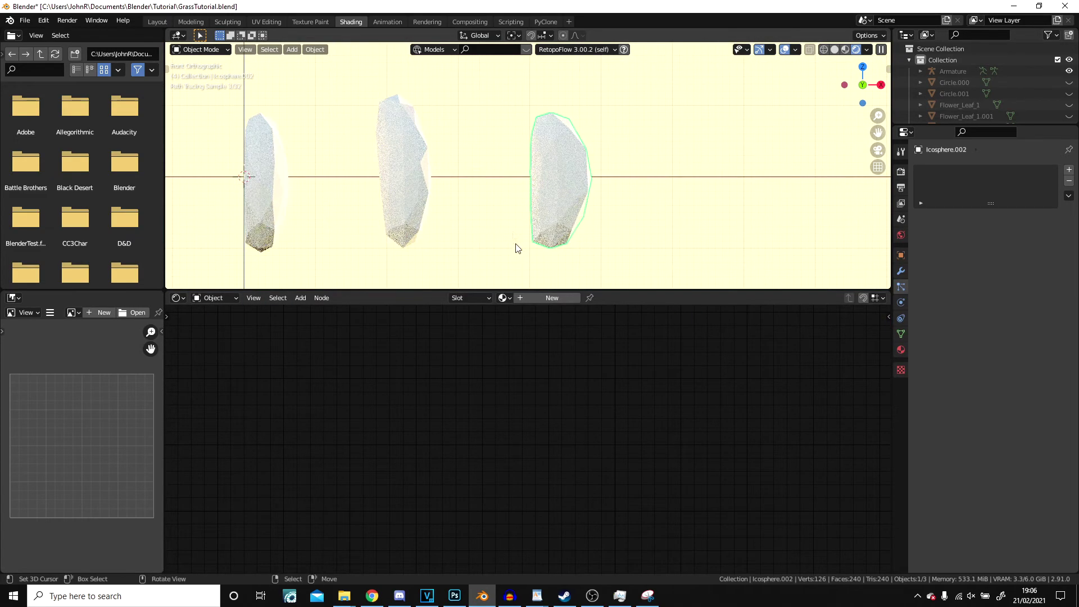
{"action": "middle_click_drag", "start_coordinate": [515, 243], "coordinate": [603, 253], "text": "shift"}
{"action": "left_click", "coordinate": [504, 297]}
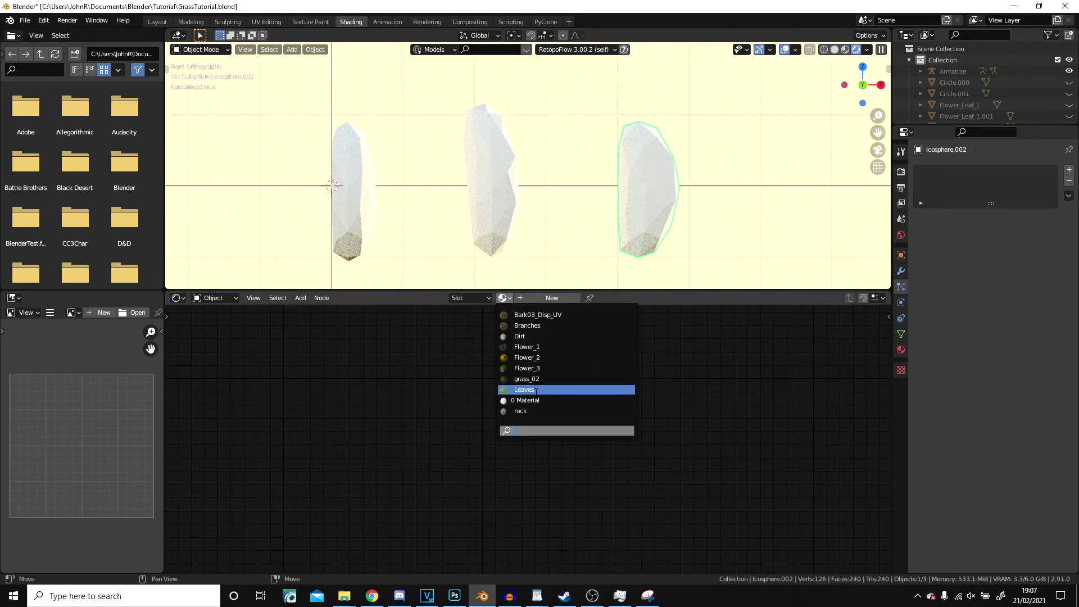
{"action": "left_click", "coordinate": [536, 410]}
Assign the existing rock material to the middle icosphere and the icosphere at the origin
{"action": "left_click", "coordinate": [490, 186]}
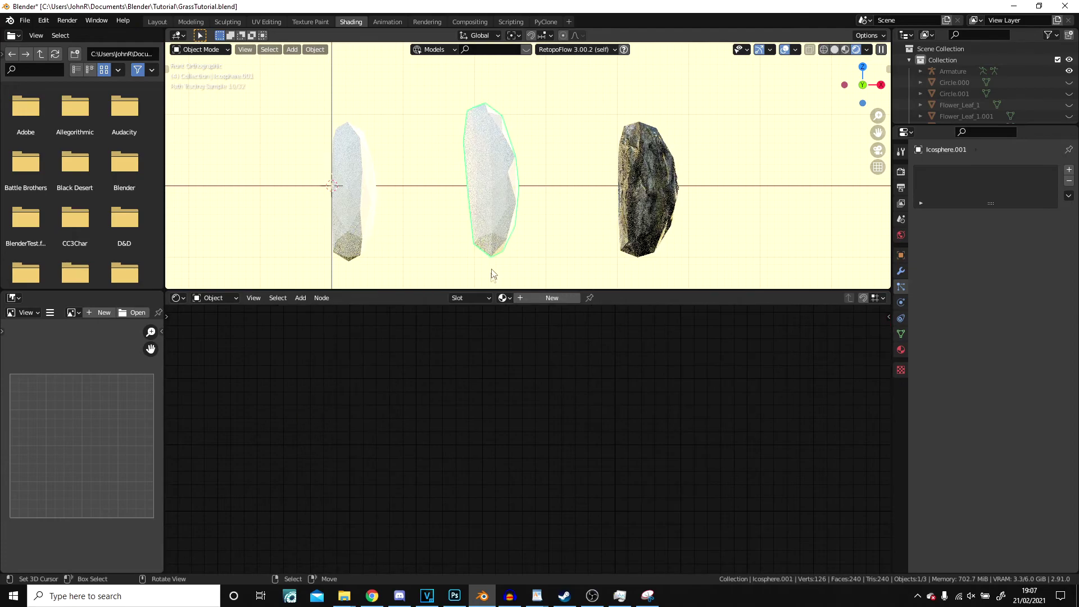
{"action": "left_click", "coordinate": [505, 298]}
{"action": "left_click", "coordinate": [534, 411]}
{"action": "left_click", "coordinate": [351, 186]}
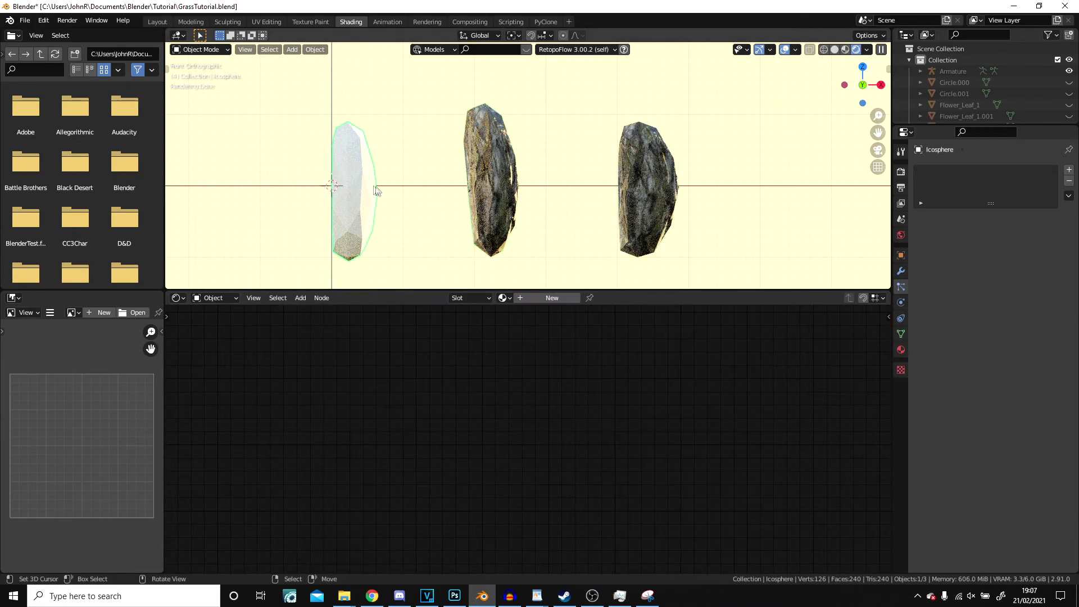
{"action": "left_click", "coordinate": [505, 298]}
{"action": "left_click", "coordinate": [509, 411]}
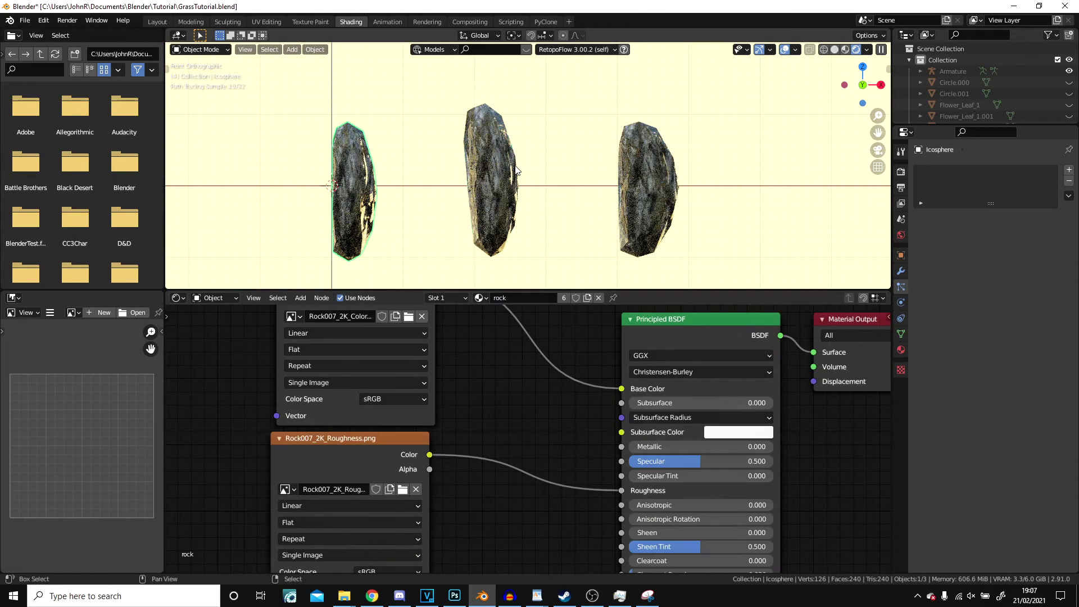
Apply Shade Smooth to all three rock pieces and inspect them from the side
{"action": "left_click", "coordinate": [316, 50]}
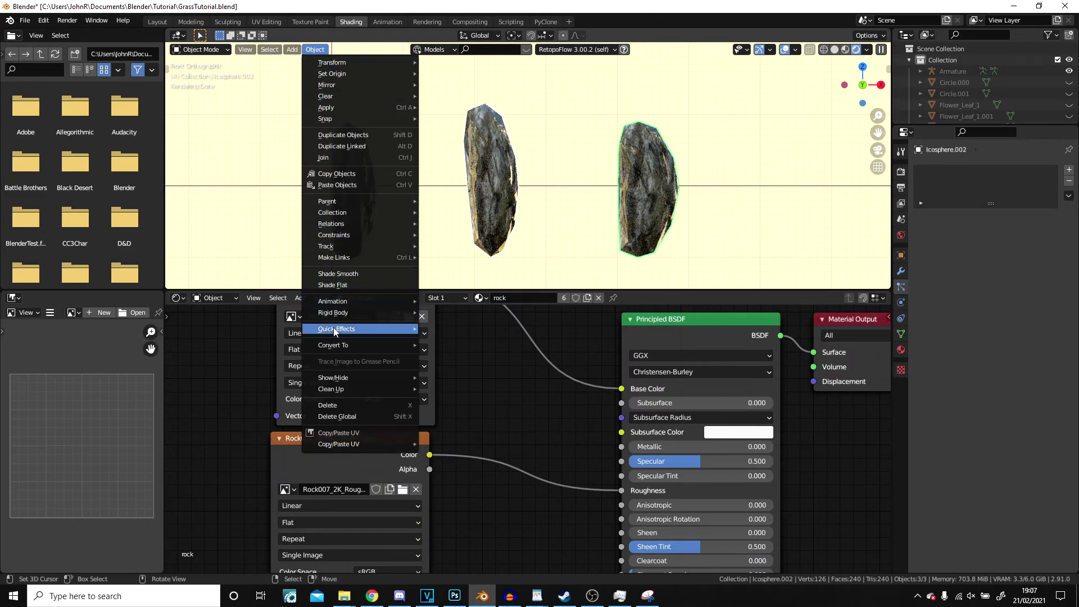
{"action": "left_click", "coordinate": [349, 274]}
{"action": "middle_click_drag", "start_coordinate": [652, 192], "coordinate": [484, 190]}
{"action": "scroll", "coordinate": [766, 205], "scroll_direction": "up", "scroll_amount": 2}
{"action": "middle_click_drag", "start_coordinate": [768, 209], "coordinate": [563, 212]}
{"action": "scroll", "coordinate": [561, 213], "scroll_direction": "down", "scroll_amount": 6}
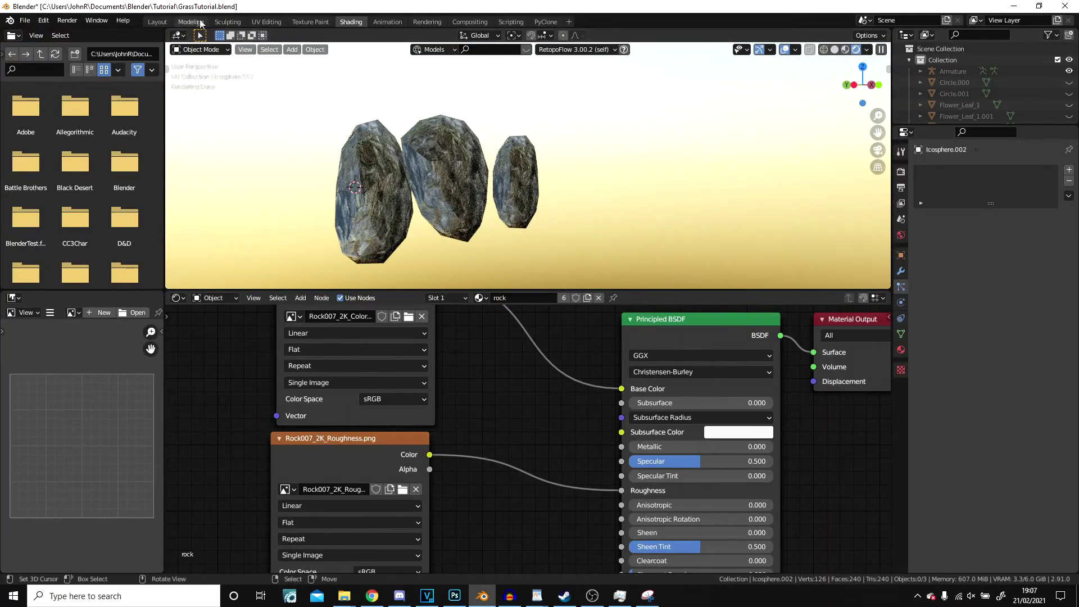
Return to the Layout workspace and move the three rocks together about 6.5 m down along Z
{"action": "left_click", "coordinate": [159, 22]}
{"action": "scroll", "coordinate": [459, 241], "scroll_direction": "down", "scroll_amount": 4}
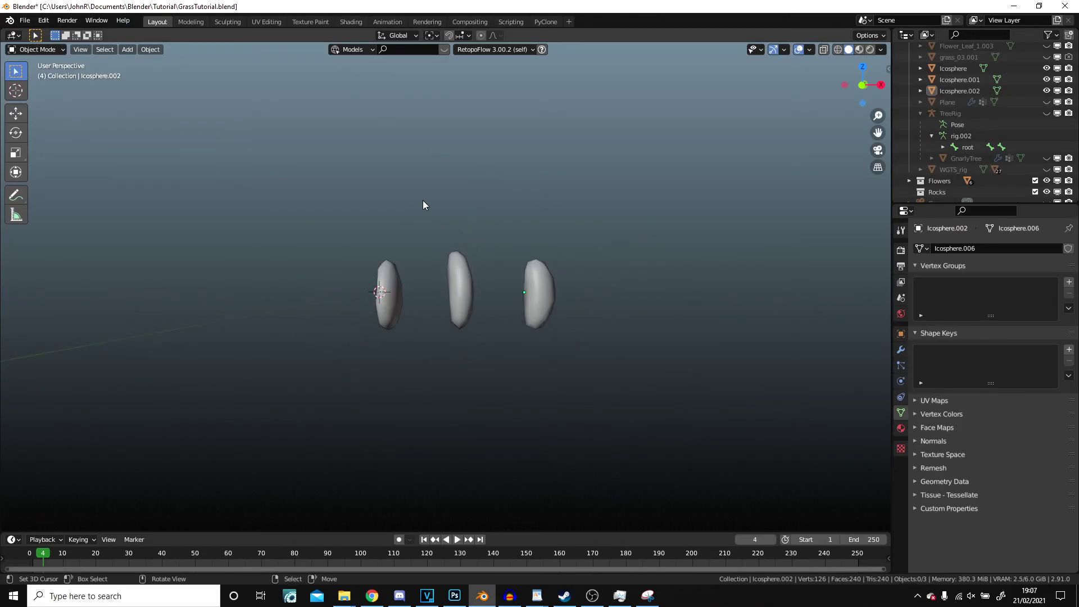
{"action": "left_click", "coordinate": [397, 287]}
{"action": "left_click", "coordinate": [457, 289], "text": "shift"}
{"action": "left_click", "coordinate": [523, 285], "text": "shift"}
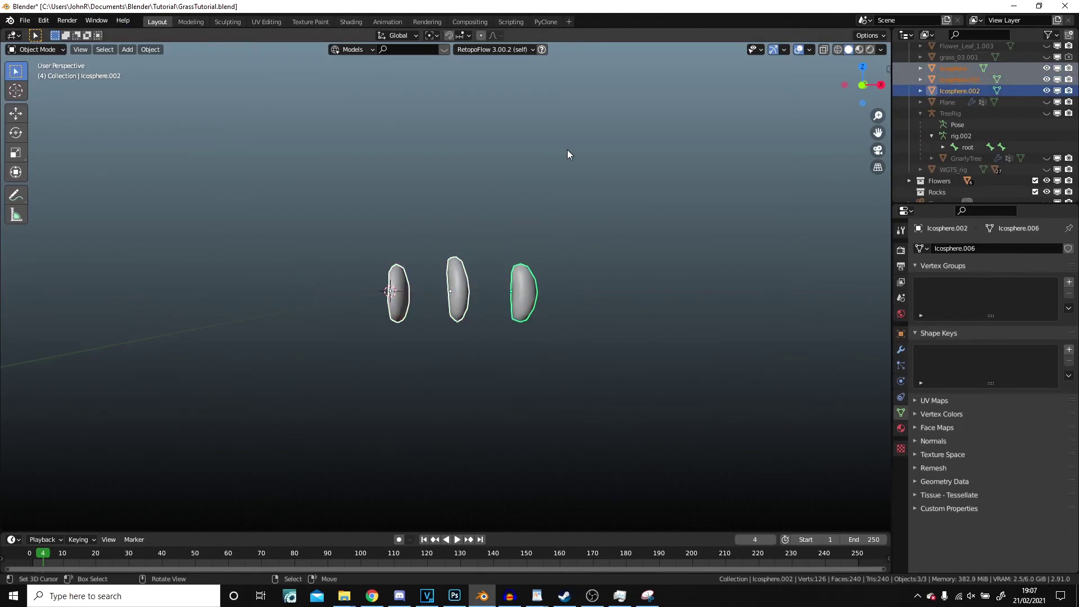
{"action": "key", "text": "g"}
{"action": "key", "text": "z"}
{"action": "left_click", "coordinate": [539, 343]}
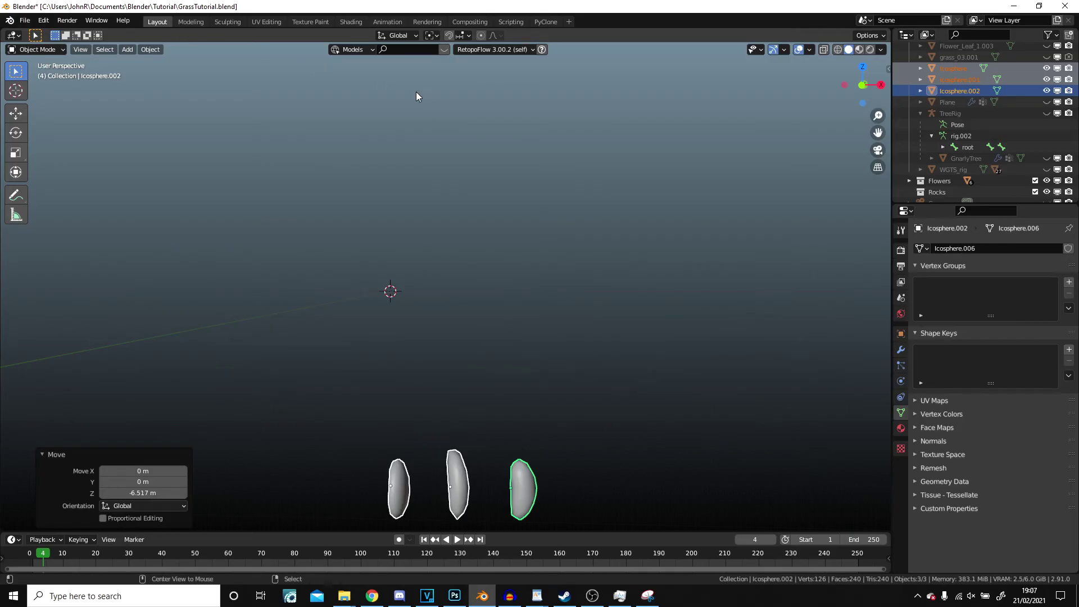
Unhide all hidden objects, clear the selection, and view the landscape through the camera
{"action": "key", "text": "alt+h"}
{"action": "key", "text": "alt+a"}
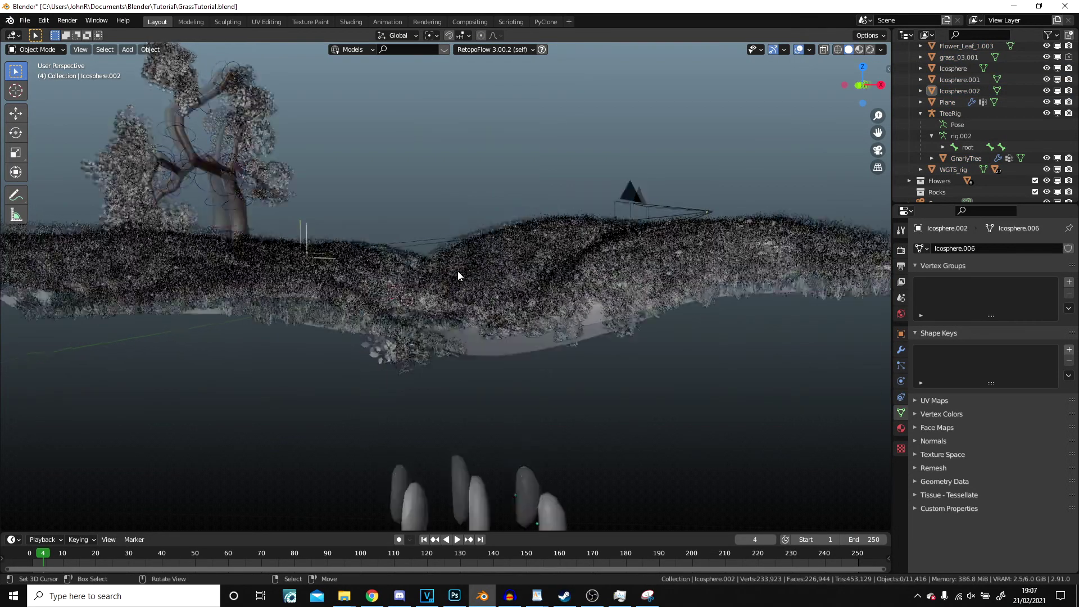
{"action": "key", "text": "KP_0"}
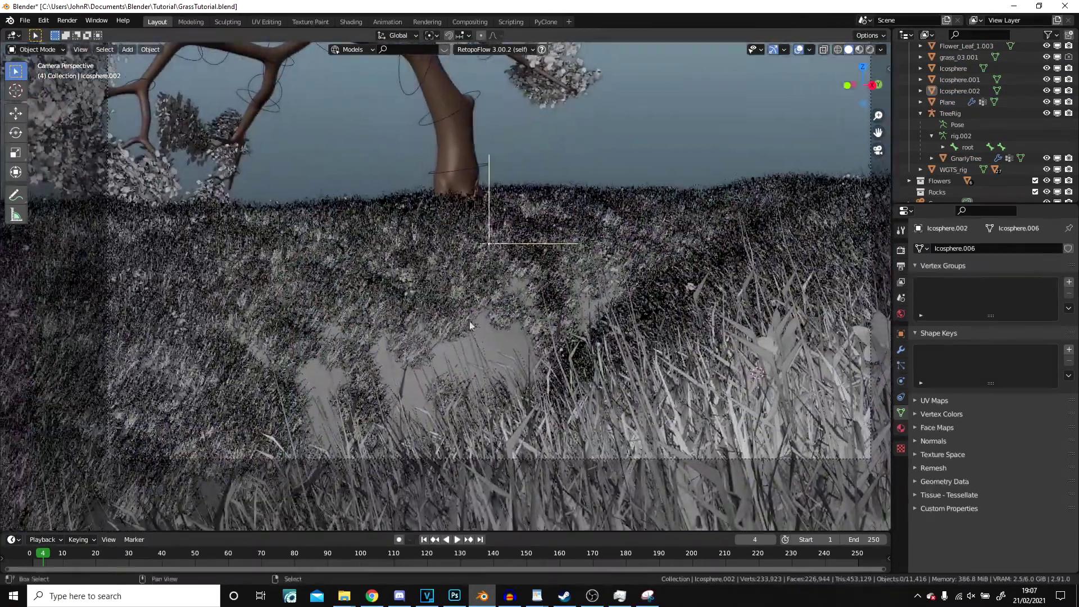
Add a third particle system named Rocks to the ground plane
{"action": "left_click", "coordinate": [471, 325]}
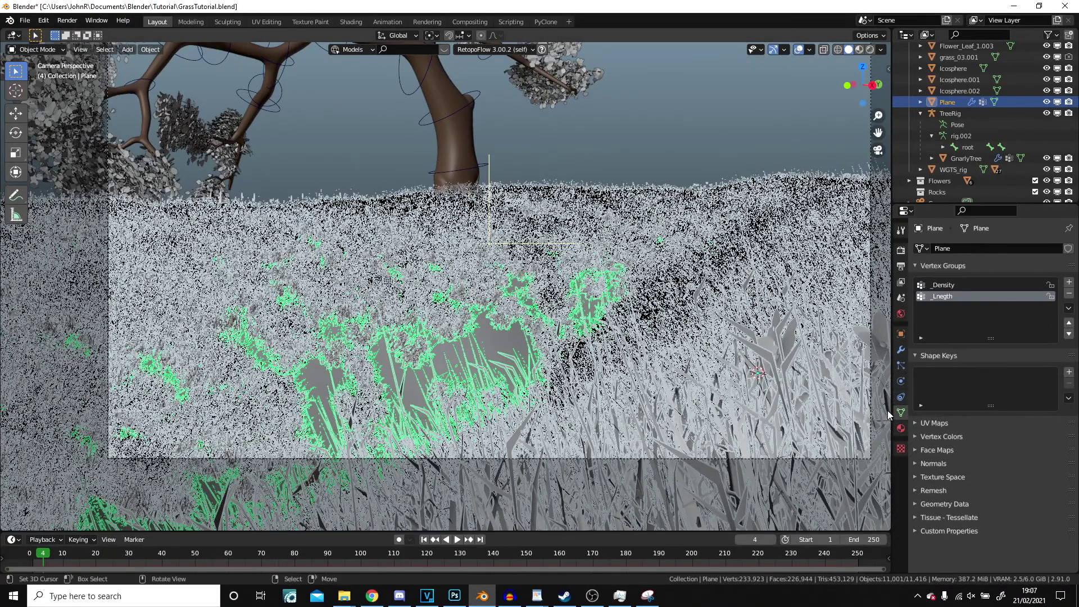
{"action": "left_click", "coordinate": [901, 365]}
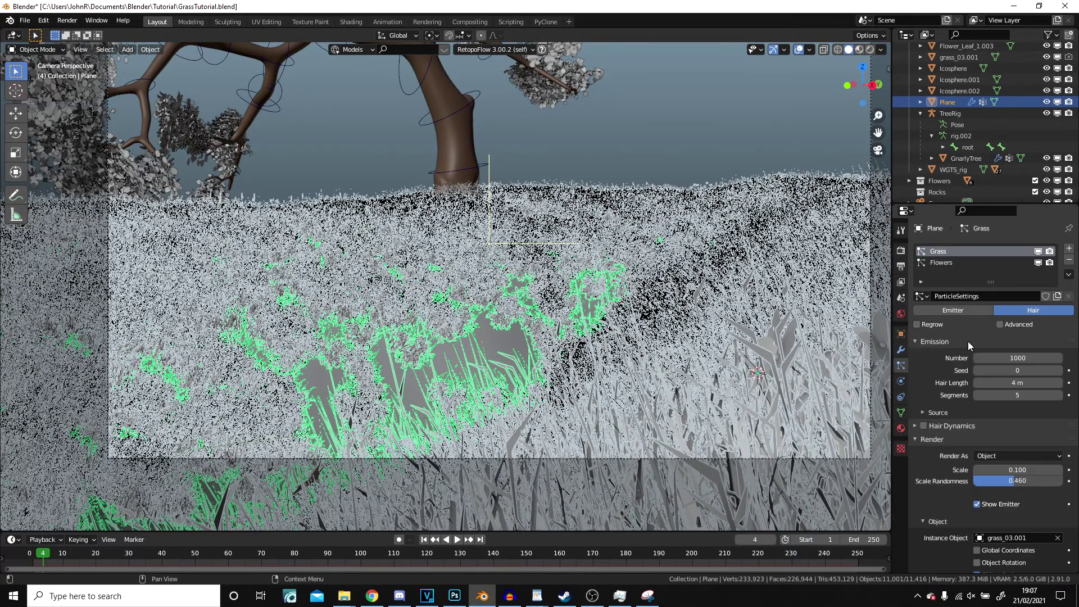
{"action": "left_click", "coordinate": [1069, 249]}
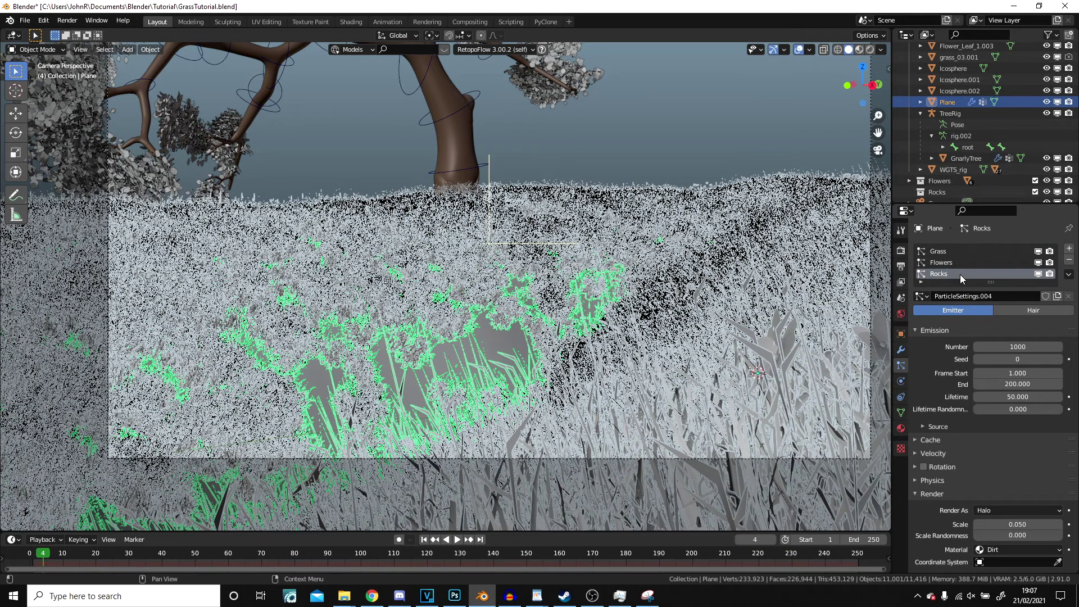
Set the Rocks particle system to Hair and render its particles as a Collection
{"action": "left_click", "coordinate": [1038, 311]}
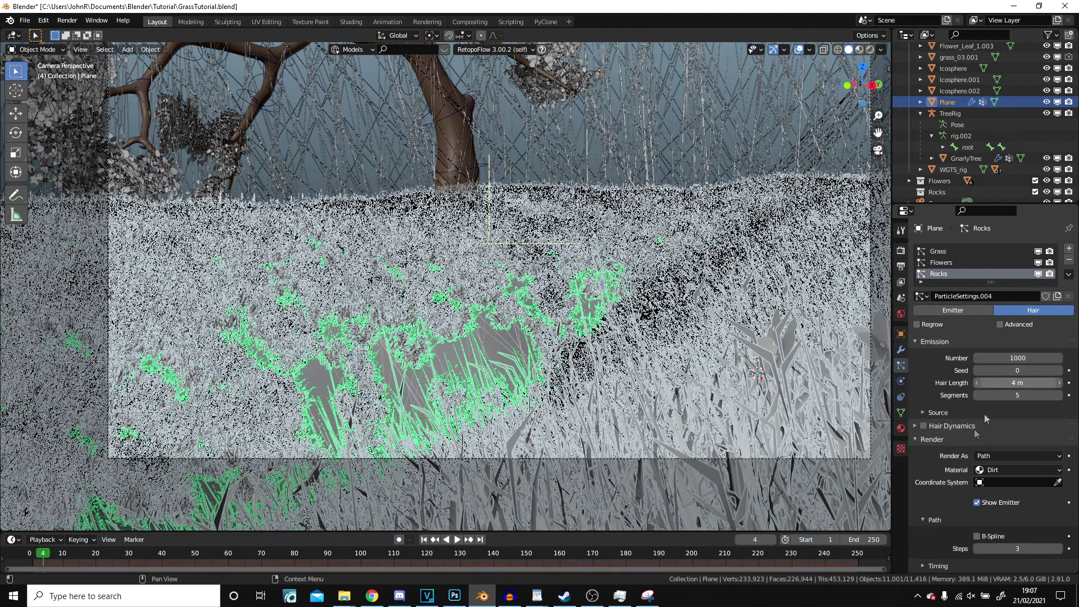
{"action": "left_click", "coordinate": [1005, 456]}
{"action": "left_click", "coordinate": [992, 506]}
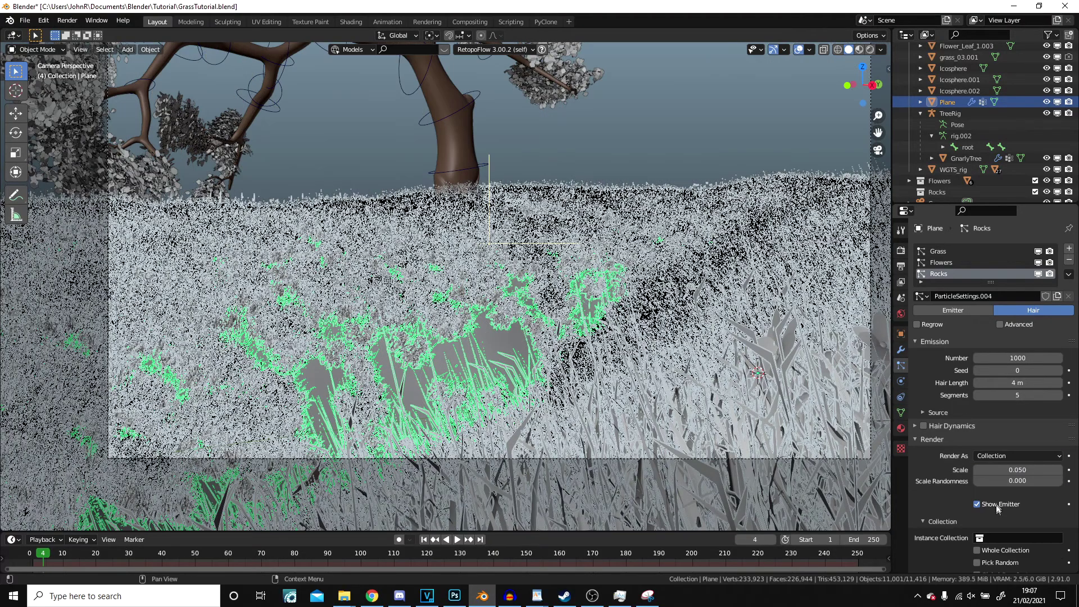
{"action": "scroll", "coordinate": [992, 488], "scroll_direction": "down", "scroll_amount": 3}
{"action": "left_click", "coordinate": [997, 470]}
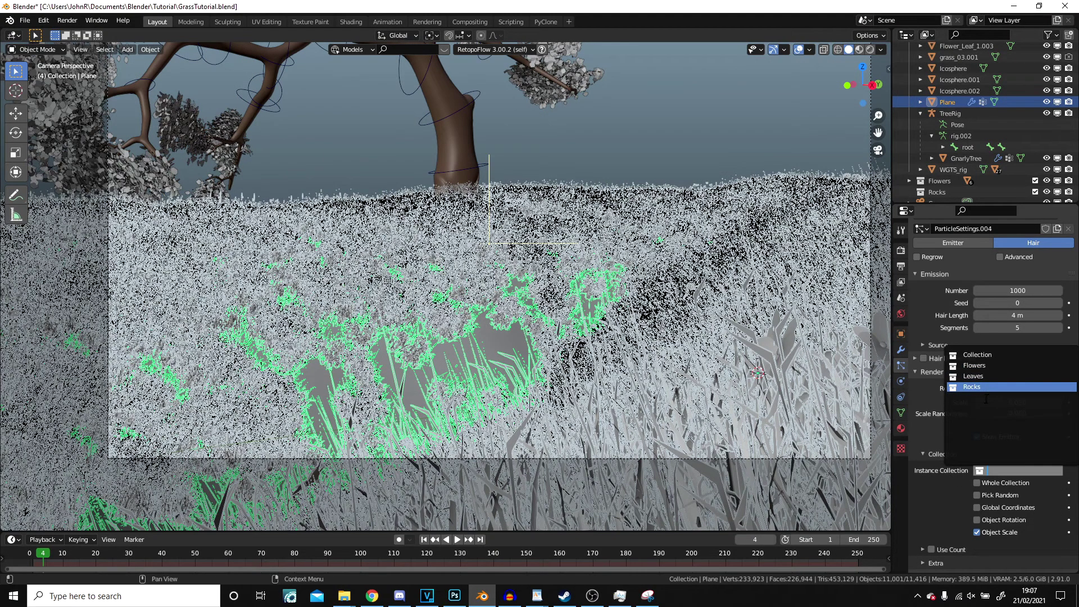
{"action": "key", "text": "Escape"}
Select the three rocks below the landscape and link them to a new collection named Rock2
{"action": "middle_click_drag", "start_coordinate": [497, 331], "coordinate": [530, 332]}
{"action": "scroll", "coordinate": [436, 429], "scroll_direction": "down", "scroll_amount": 8}
{"action": "left_click", "coordinate": [484, 430]}
{"action": "left_click", "coordinate": [515, 430], "text": "shift"}
{"action": "left_click", "coordinate": [552, 437], "text": "shift"}
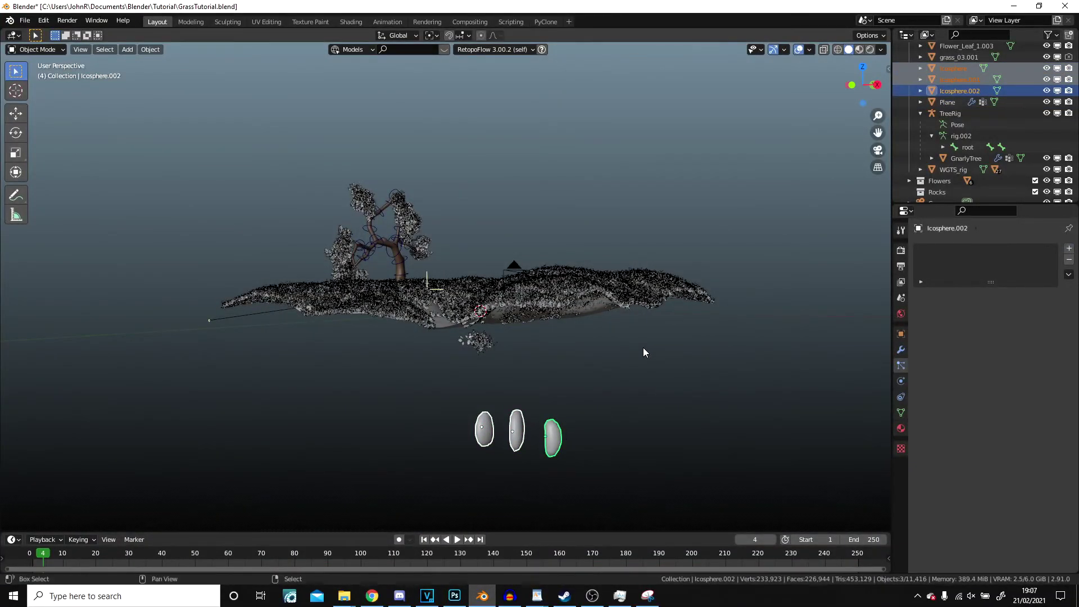
{"action": "key", "text": "shift+m"}
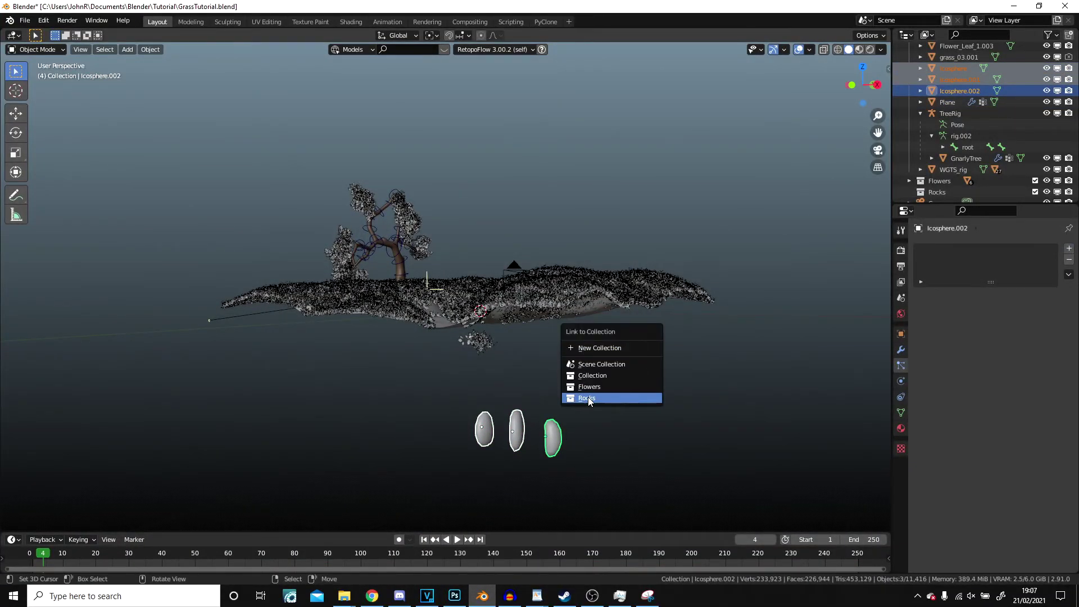
{"action": "left_click", "coordinate": [595, 348]}
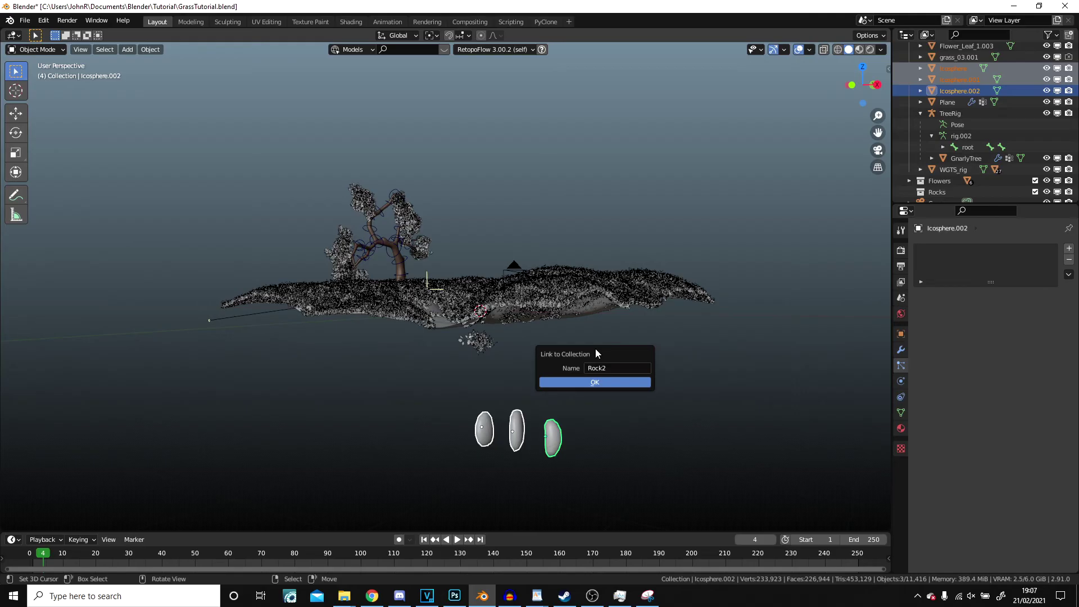
{"action": "left_click", "coordinate": [596, 379]}
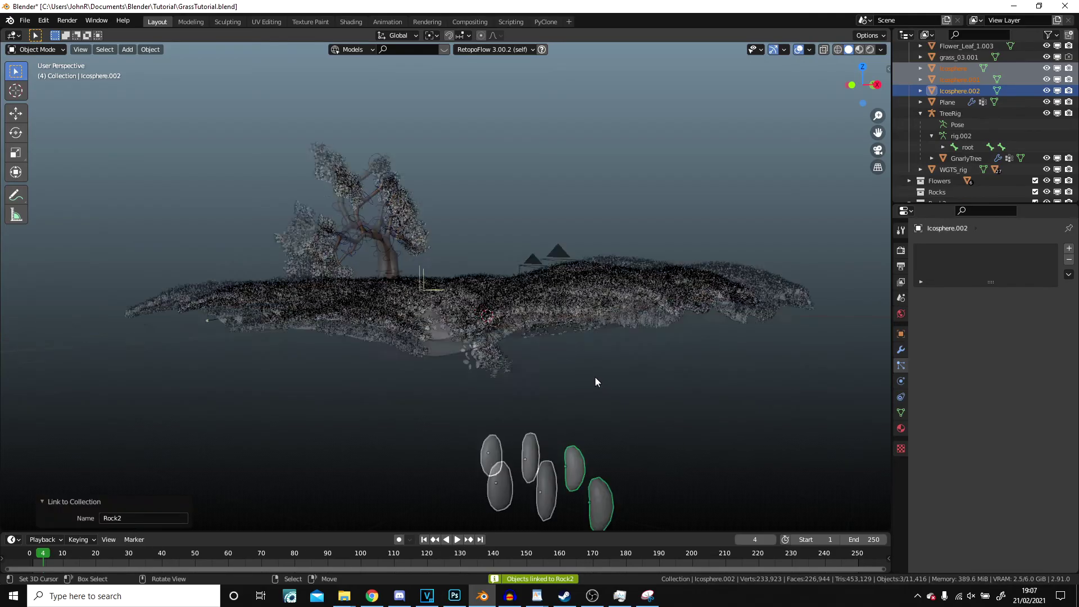
Reselect the ground plane, set the Rocks system's instance collection to Rock2, and inspect the scattered rocks
{"action": "scroll", "coordinate": [595, 377], "scroll_direction": "up", "scroll_amount": 4}
{"action": "right_click", "coordinate": [602, 320]}
{"action": "key", "text": "KP_0"}
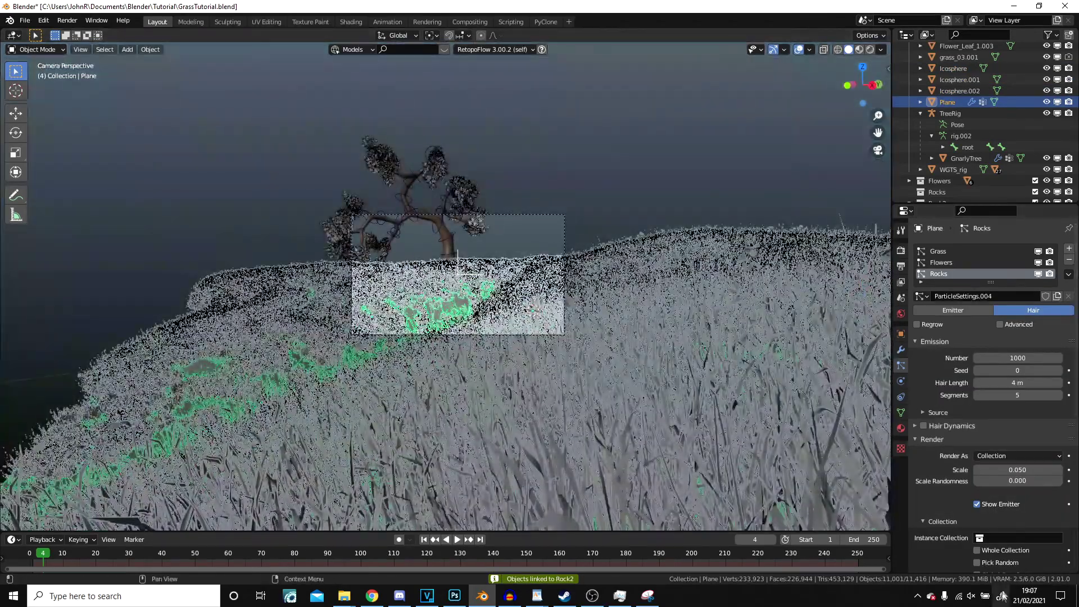
{"action": "left_click", "coordinate": [994, 537]}
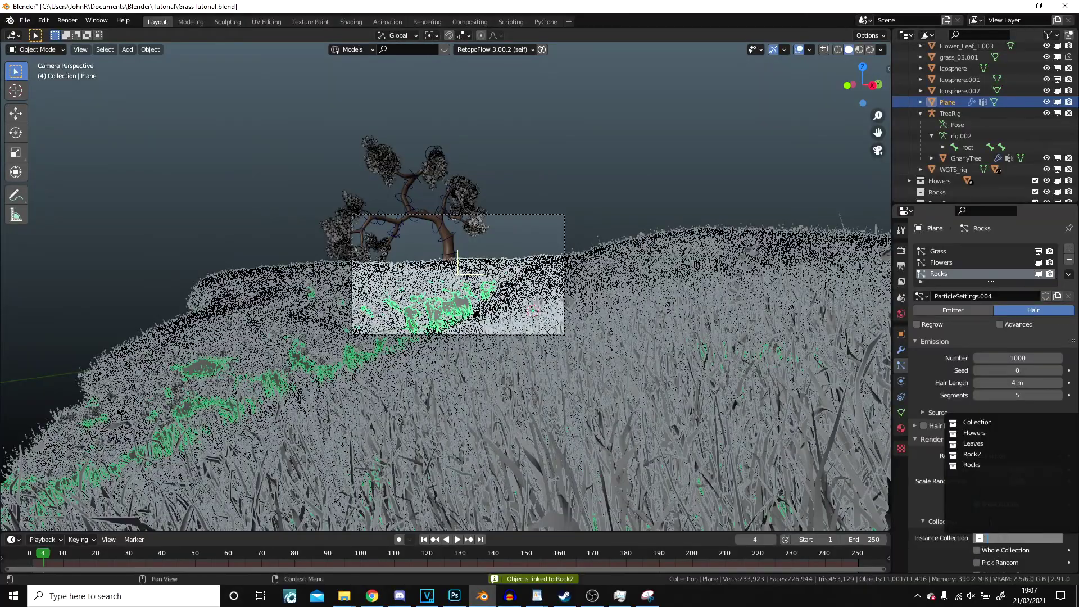
{"action": "left_click", "coordinate": [983, 455]}
{"action": "scroll", "coordinate": [520, 312], "scroll_direction": "up", "scroll_amount": 6}
{"action": "middle_click_drag", "start_coordinate": [506, 306], "coordinate": [624, 315]}
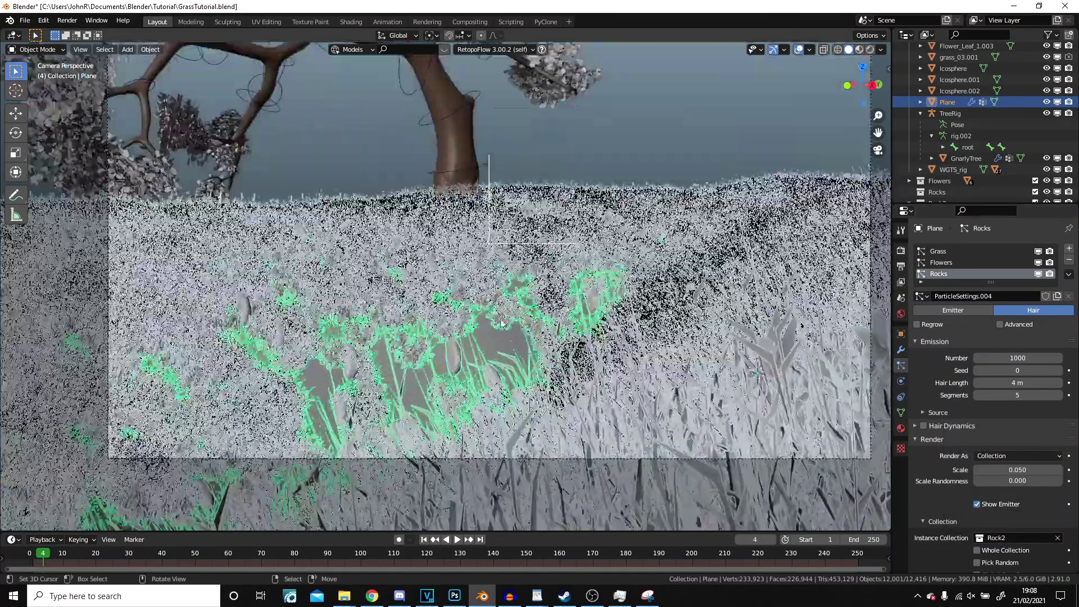
{"action": "scroll", "coordinate": [529, 315], "scroll_direction": "up", "scroll_amount": 2}
{"action": "scroll", "coordinate": [994, 524], "scroll_direction": "down", "scroll_amount": 3}
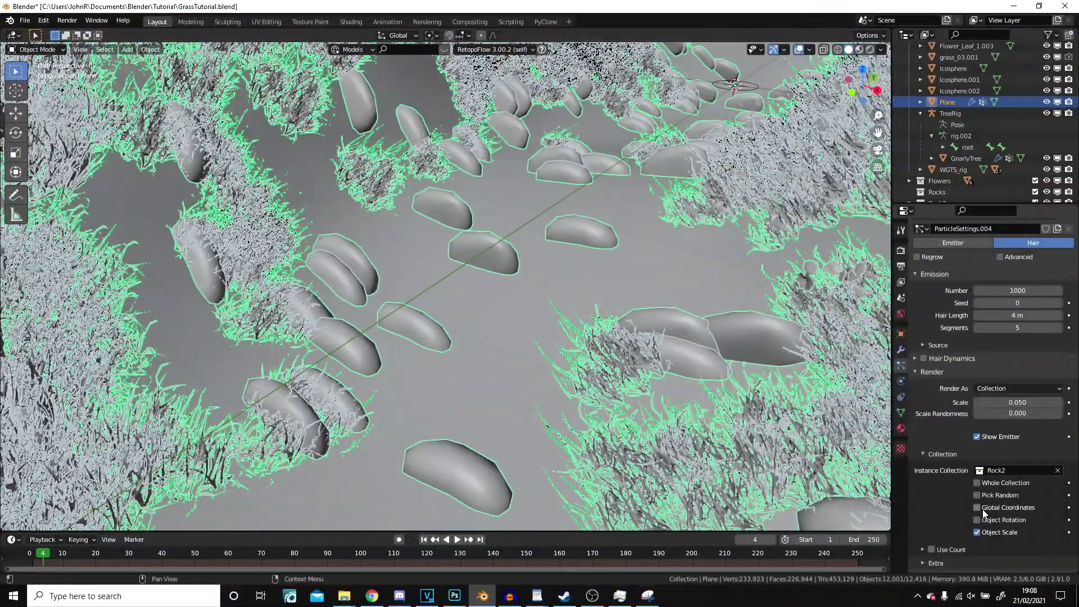
Enable Object Rotation for the Rocks particles and set their scale randomness to about 0.478
{"action": "left_click", "coordinate": [978, 519]}
{"action": "middle_click_drag", "start_coordinate": [596, 272], "coordinate": [531, 343]}
{"action": "middle_click_drag", "start_coordinate": [728, 362], "coordinate": [708, 422], "text": "shift"}
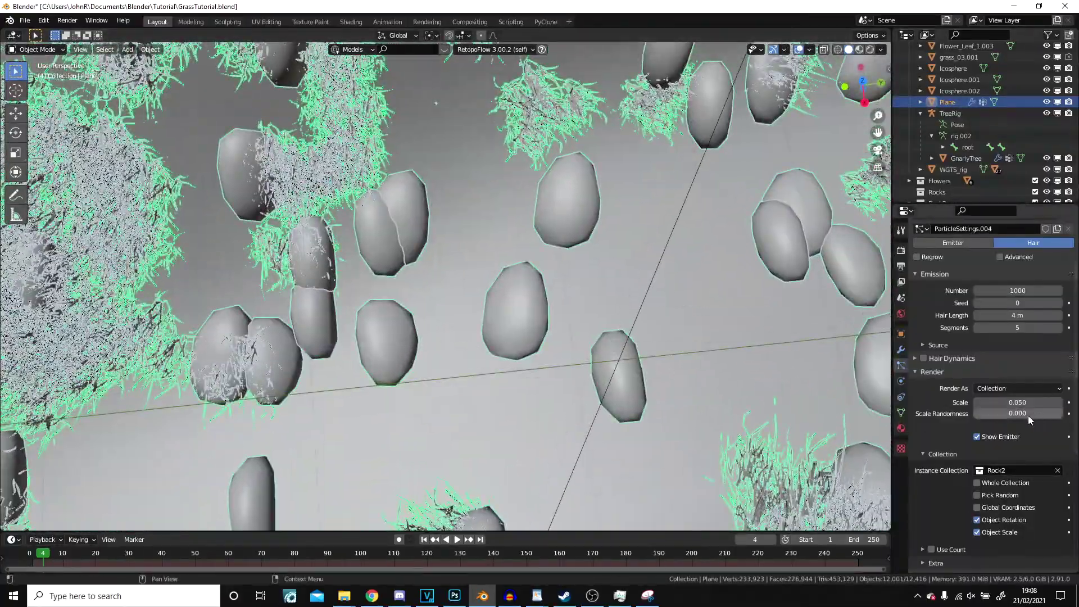
{"action": "left_click_drag", "start_coordinate": [1023, 413], "coordinate": [1054, 413]}
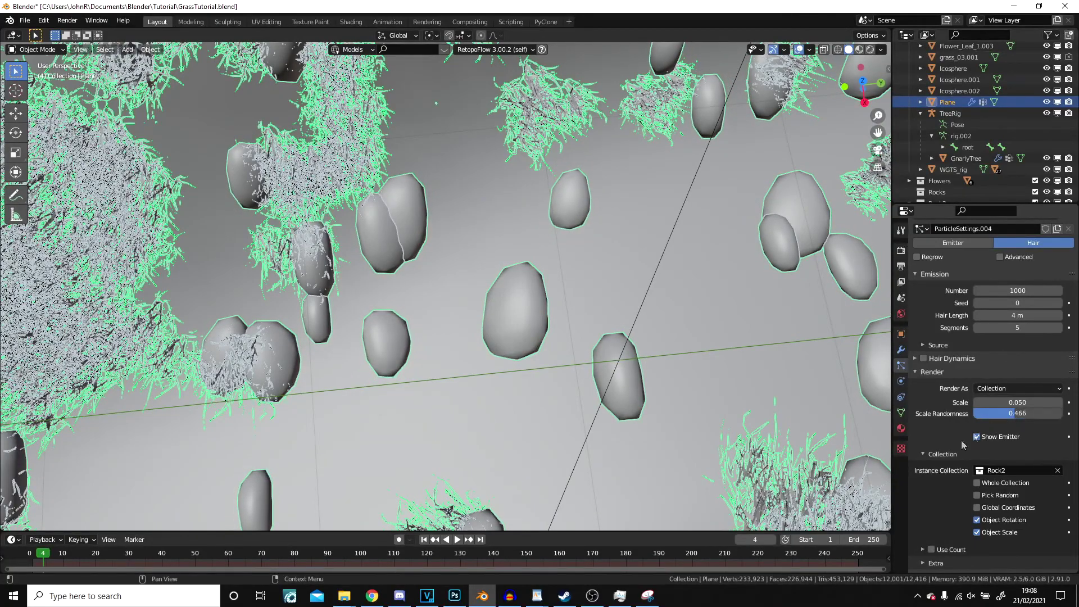
{"action": "scroll", "coordinate": [939, 460], "scroll_direction": "down", "scroll_amount": 5}
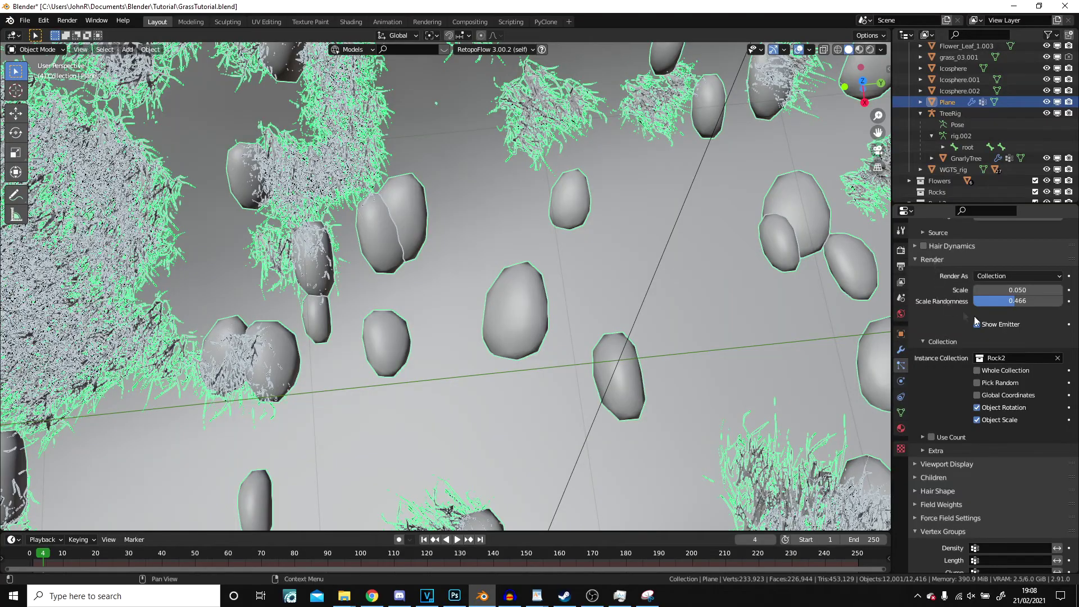
{"action": "left_click_drag", "start_coordinate": [1021, 304], "coordinate": [1022, 304]}
{"action": "scroll", "coordinate": [537, 246], "scroll_direction": "down", "scroll_amount": 4}
Check the rocks through the camera and up close, and set their scale to 0.040 and scale randomness to about 0.727
{"action": "middle_click_drag", "start_coordinate": [537, 246], "coordinate": [589, 184]}
{"action": "key", "text": "KP_0"}
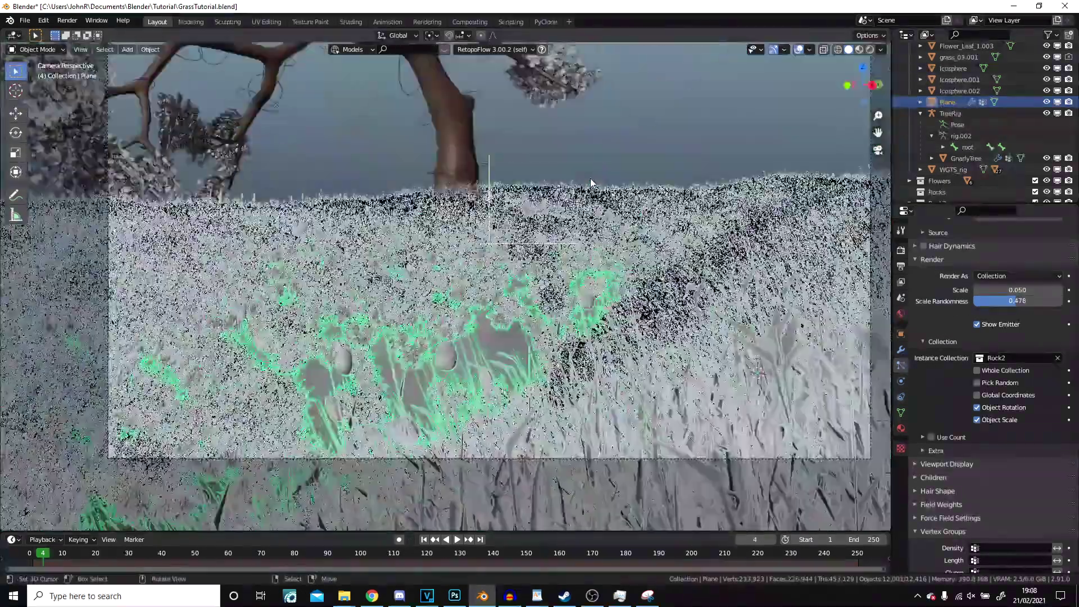
{"action": "scroll", "coordinate": [589, 185], "scroll_direction": "up", "scroll_amount": 6}
{"action": "scroll", "coordinate": [588, 184], "scroll_direction": "down", "scroll_amount": 5}
{"action": "scroll", "coordinate": [589, 185], "scroll_direction": "up", "scroll_amount": 2}
{"action": "middle_click_drag", "start_coordinate": [588, 184], "coordinate": [668, 62], "text": "shift"}
{"action": "scroll", "coordinate": [668, 62], "scroll_direction": "up", "scroll_amount": 4}
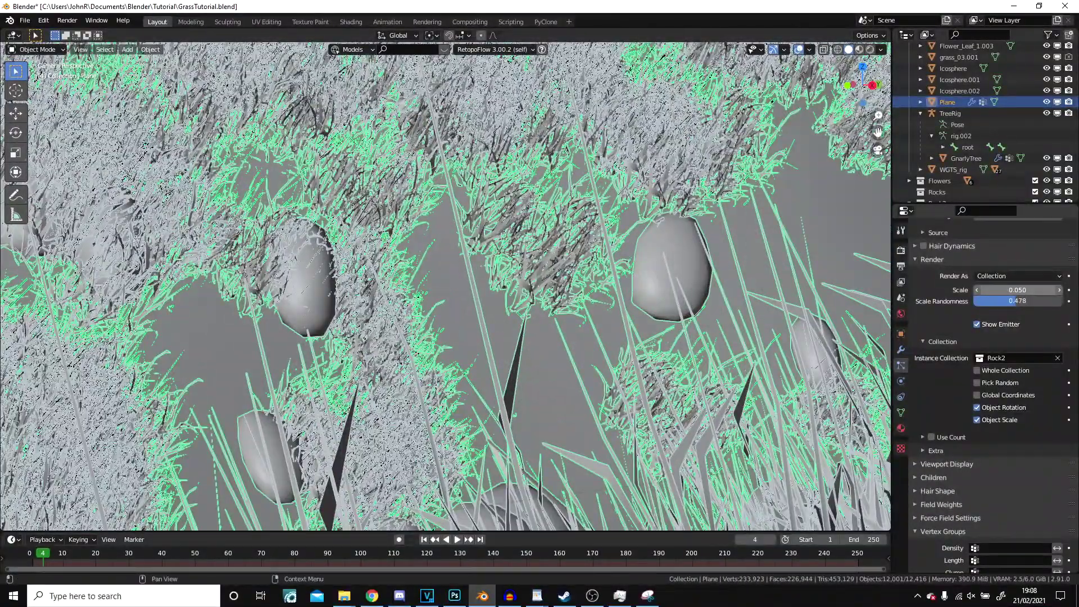
{"action": "left_click_drag", "start_coordinate": [1018, 290], "coordinate": [1002, 304]}
{"action": "left_click", "coordinate": [976, 291]}
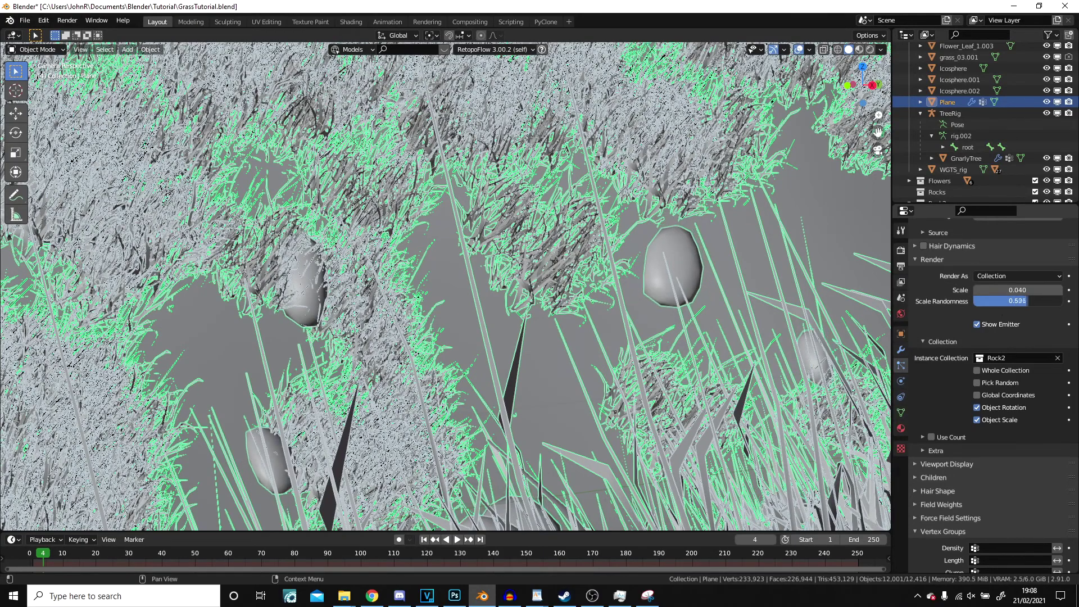
{"action": "left_click", "coordinate": [929, 465]}
{"action": "left_click", "coordinate": [927, 465]}
Set the Rocks particle system's emission number to 20
{"action": "scroll", "coordinate": [964, 372], "scroll_direction": "up", "scroll_amount": 8}
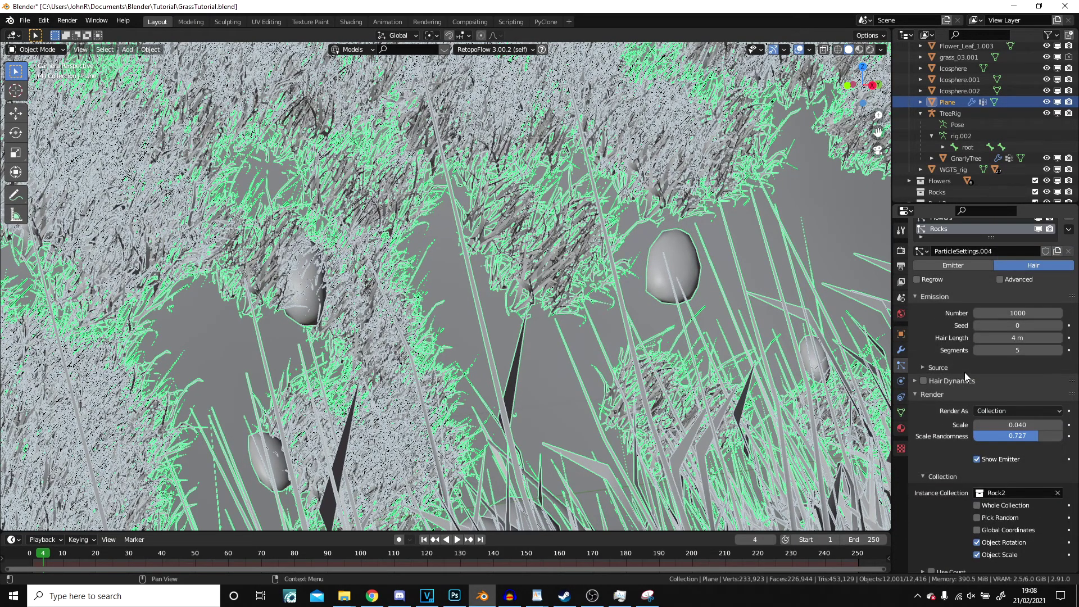
{"action": "left_click_drag", "start_coordinate": [1034, 361], "coordinate": [981, 361]}
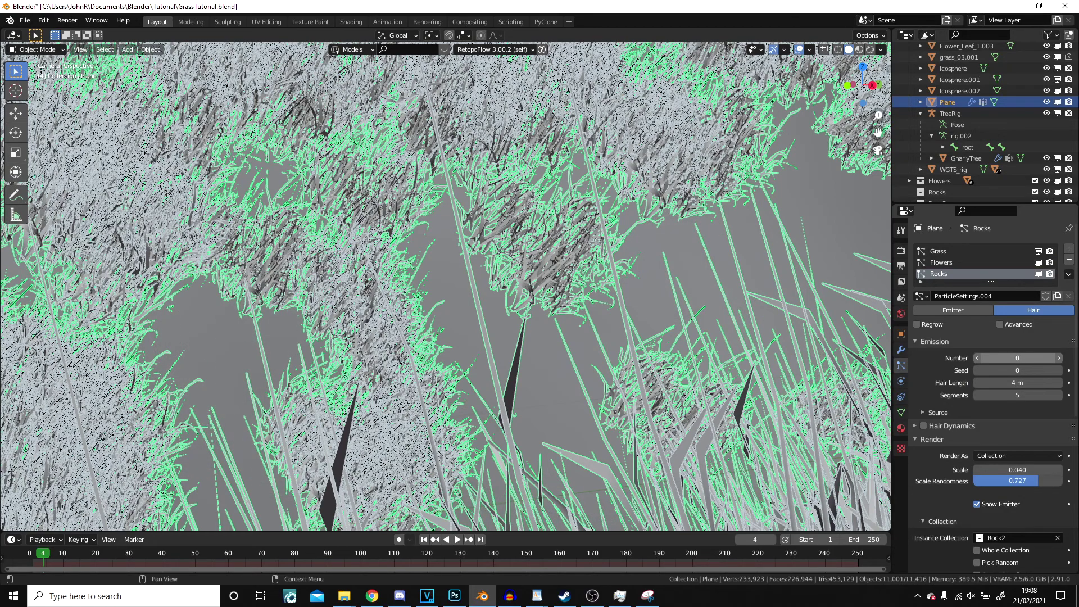
{"action": "left_click_drag", "start_coordinate": [1057, 362], "coordinate": [1060, 363]}
{"action": "left_click", "coordinate": [1024, 356]}
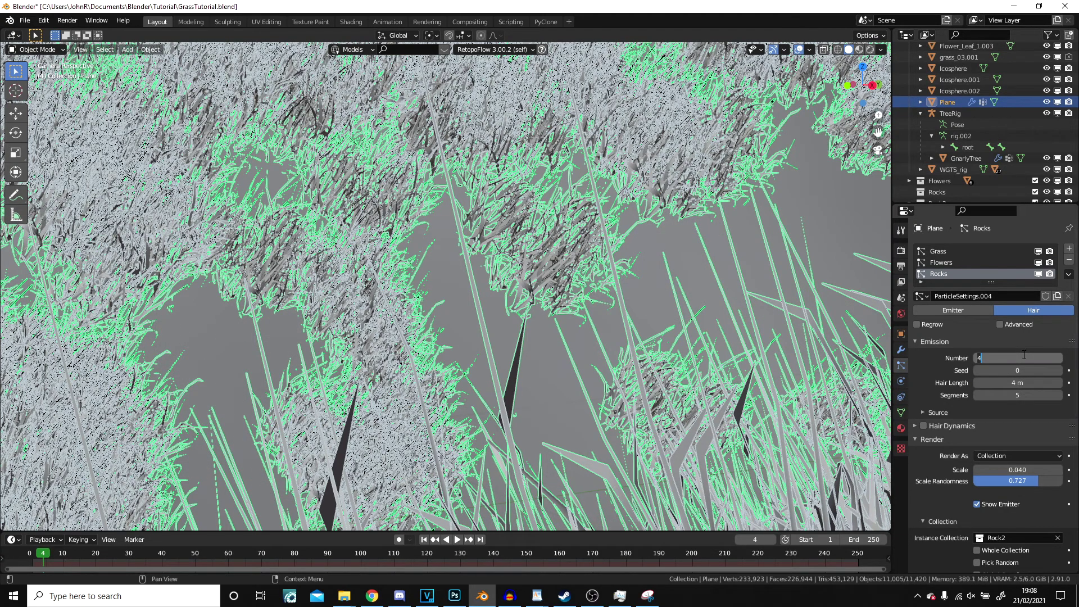
{"action": "type", "text": "20"}
{"action": "key", "text": "Return"}
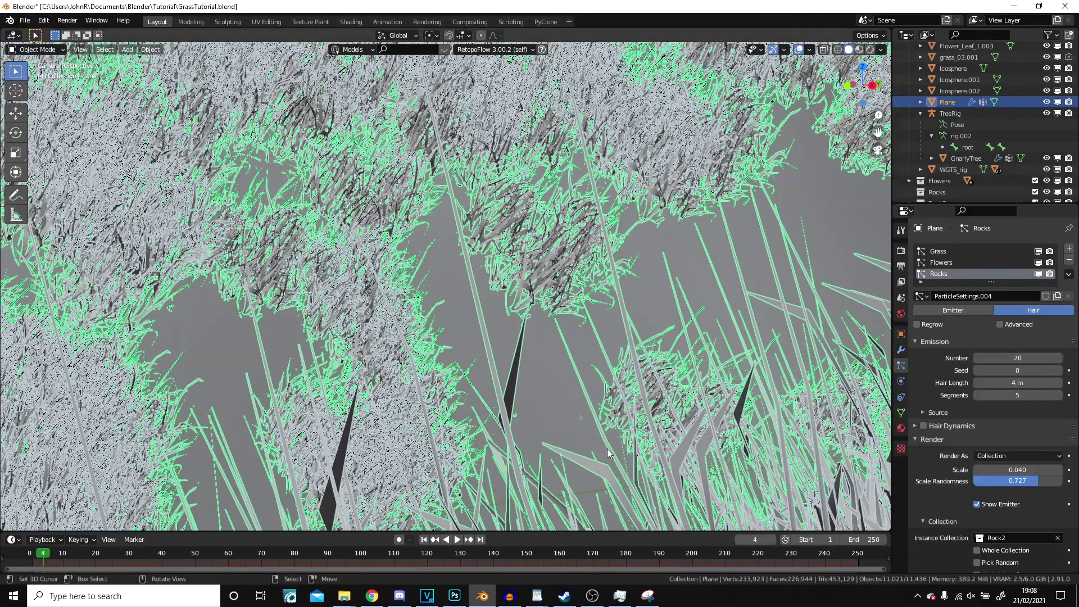
Add a new vertex group named _RockDensity to the ground plane
{"action": "scroll", "coordinate": [444, 298], "scroll_direction": "down", "scroll_amount": 8}
{"action": "middle_click_drag", "start_coordinate": [438, 298], "coordinate": [404, 255]}
{"action": "scroll", "coordinate": [487, 316], "scroll_direction": "down", "scroll_amount": 9}
{"action": "scroll", "coordinate": [481, 349], "scroll_direction": "up", "scroll_amount": 6}
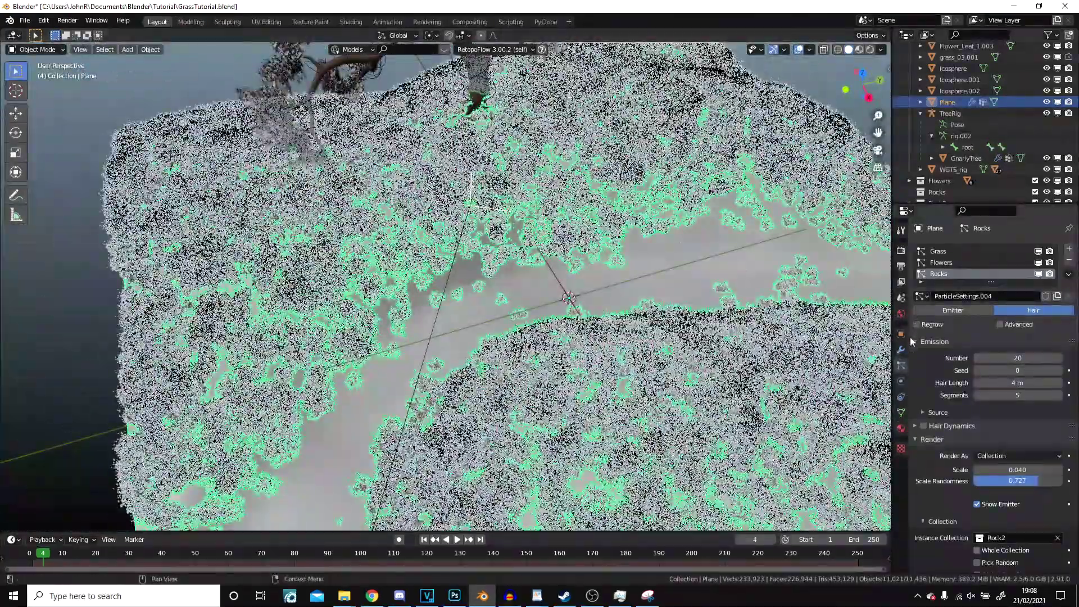
{"action": "left_click", "coordinate": [901, 412]}
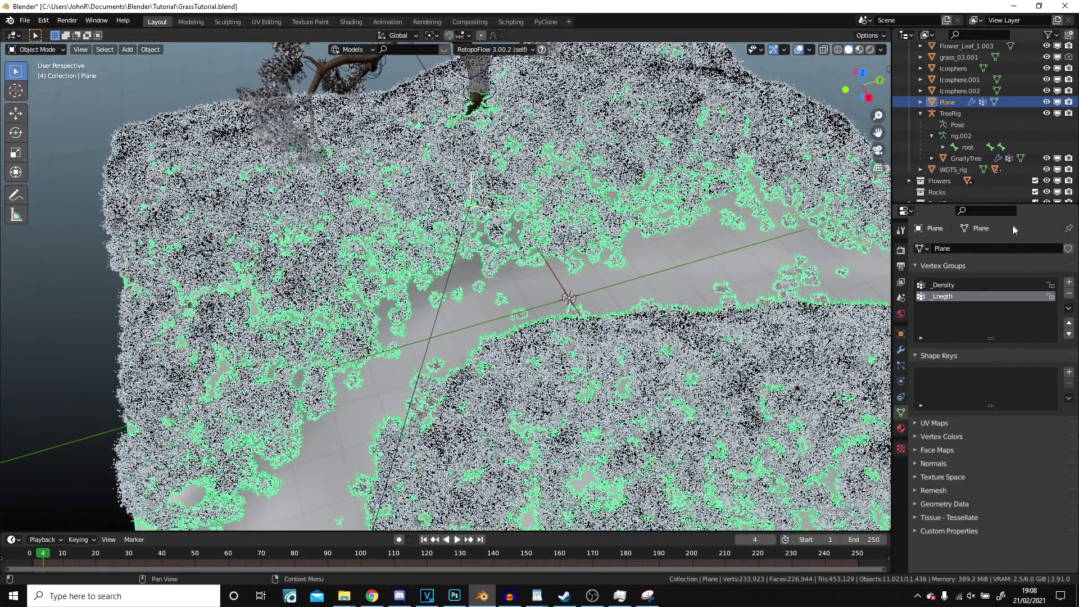
{"action": "left_click", "coordinate": [1069, 282]}
{"action": "double_click", "coordinate": [946, 308]}
{"action": "type", "text": "_RockDensity"}
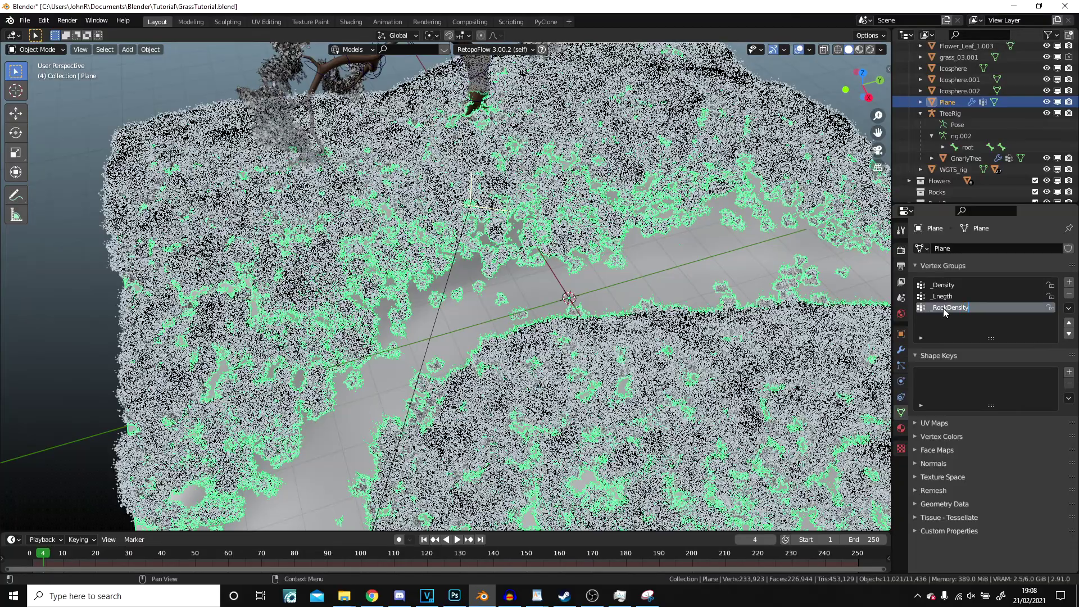
{"action": "key", "text": "Return"}
In Weight Paint mode, paint weight 1.000 into _RockDensity over the bare ground patches seen through the camera
{"action": "scroll", "coordinate": [538, 254], "scroll_direction": "up", "scroll_amount": 2}
{"action": "left_click", "coordinate": [40, 54]}
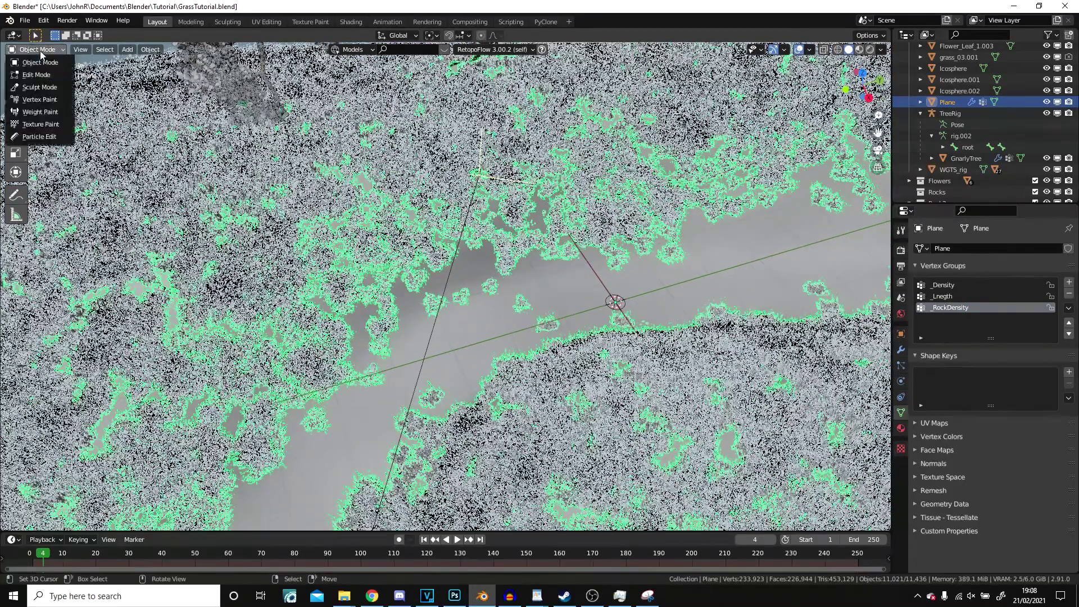
{"action": "left_click", "coordinate": [35, 108]}
{"action": "scroll", "coordinate": [434, 197], "scroll_direction": "up", "scroll_amount": 3}
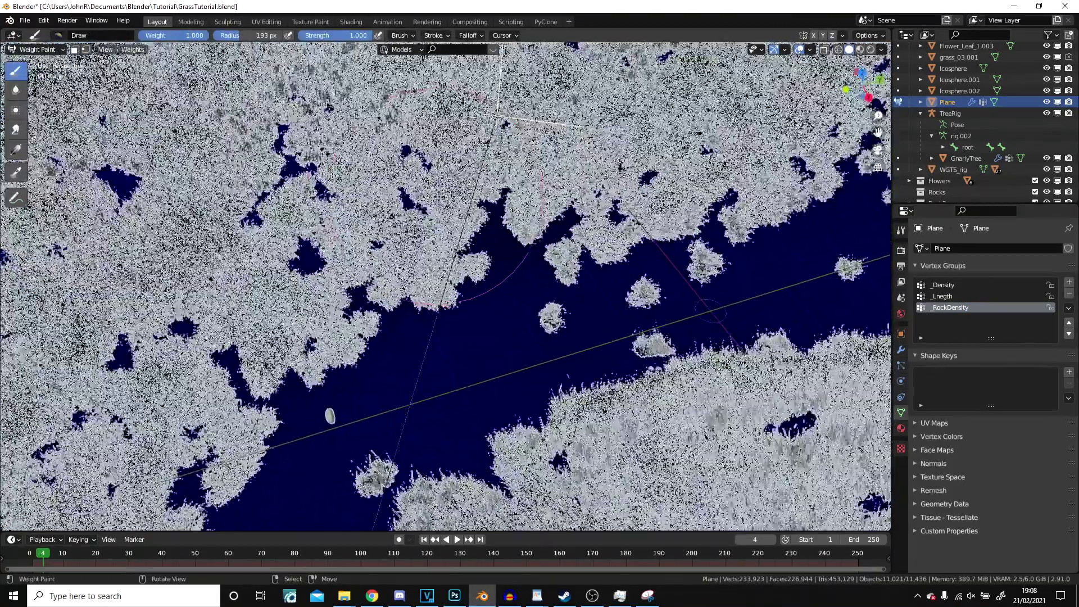
{"action": "scroll", "coordinate": [444, 198], "scroll_direction": "down", "scroll_amount": 5}
{"action": "key", "text": "KP_0"}
{"action": "scroll", "coordinate": [447, 240], "scroll_direction": "up", "scroll_amount": 8}
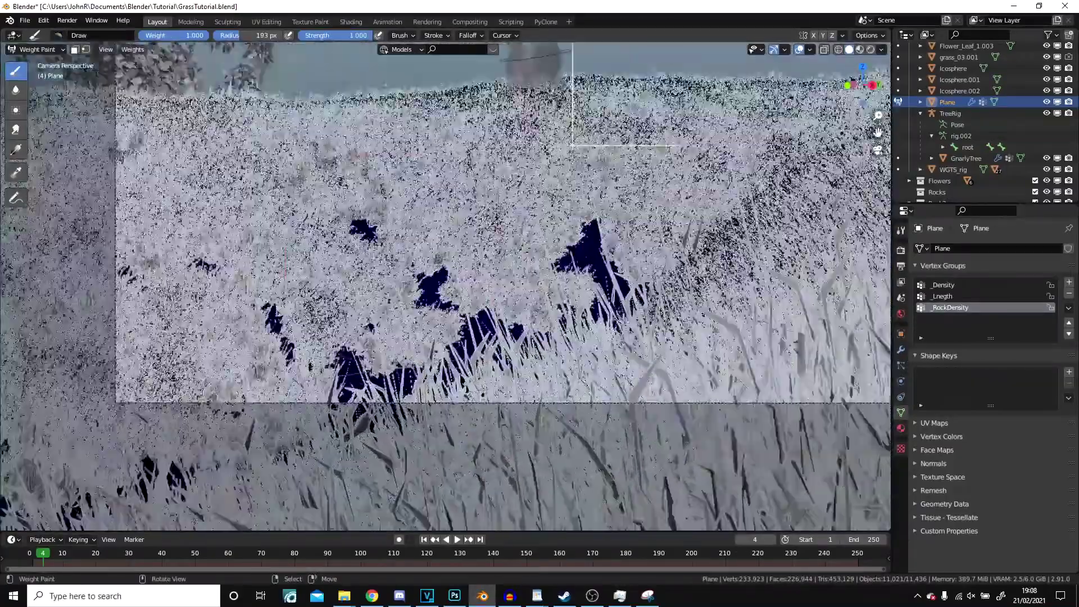
{"action": "scroll", "coordinate": [431, 247], "scroll_direction": "down", "scroll_amount": 2}
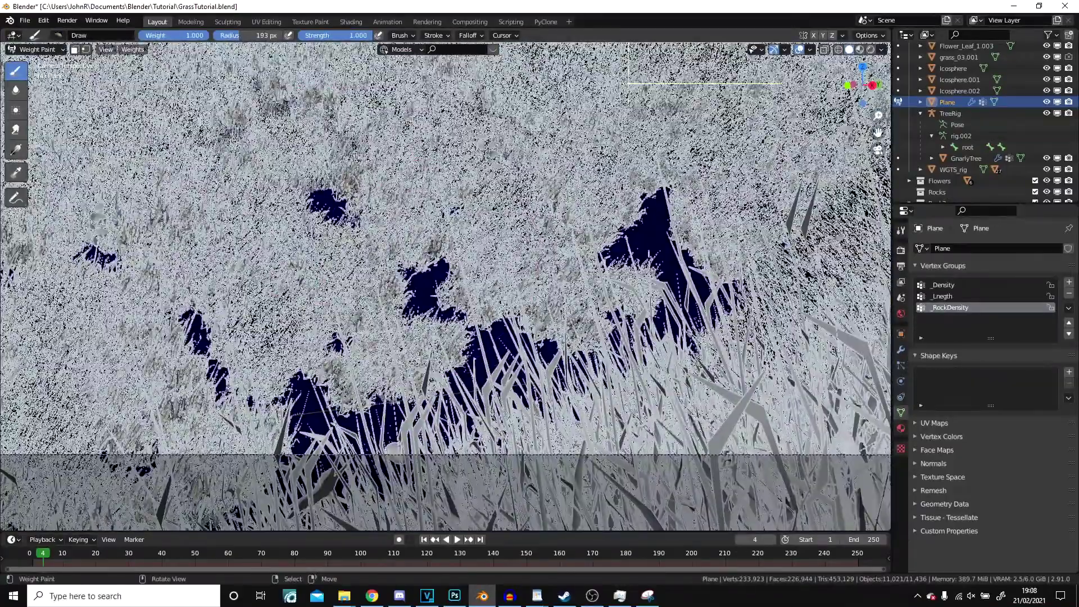
{"action": "mouse_move", "coordinate": [388, 281]}
{"action": "left_mouse_down"}
{"action": "mouse_move", "coordinate": [320, 298]}
{"action": "mouse_move", "coordinate": [360, 306]}
{"action": "mouse_move", "coordinate": [610, 241]}
{"action": "mouse_move", "coordinate": [636, 214]}
{"action": "mouse_move", "coordinate": [269, 275]}
{"action": "mouse_move", "coordinate": [275, 320]}
{"action": "mouse_move", "coordinate": [585, 238]}
{"action": "mouse_move", "coordinate": [389, 347]}
{"action": "mouse_move", "coordinate": [393, 365]}
{"action": "mouse_move", "coordinate": [664, 308]}
{"action": "left_mouse_up"}
Return to Object Mode and assign _RockDensity as the density vertex group of the Rocks particles
{"action": "scroll", "coordinate": [505, 366], "scroll_direction": "down", "scroll_amount": 3}
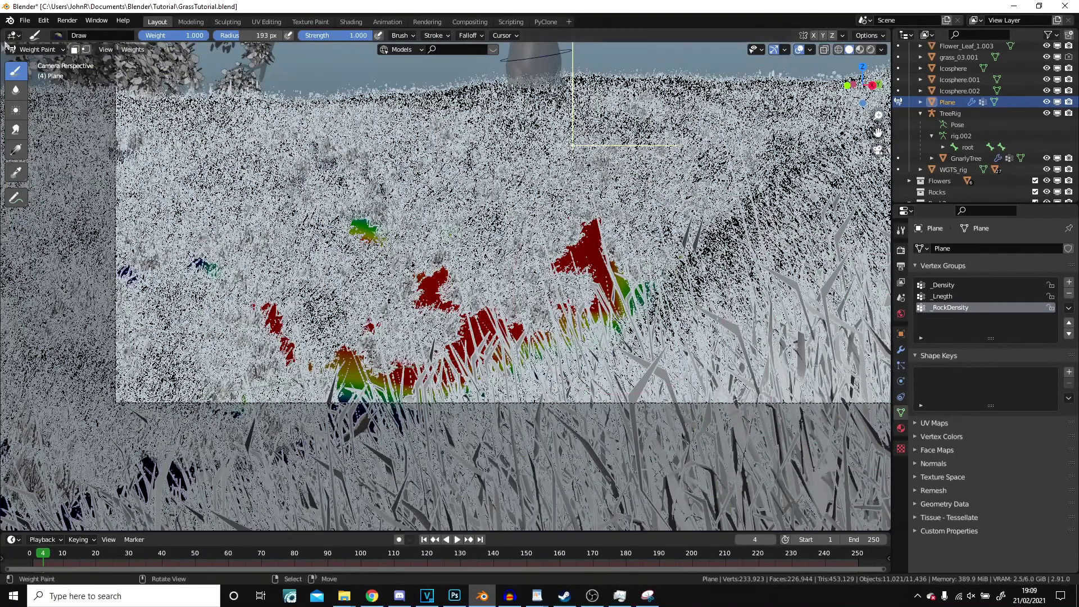
{"action": "left_click", "coordinate": [47, 50]}
{"action": "left_click", "coordinate": [48, 62]}
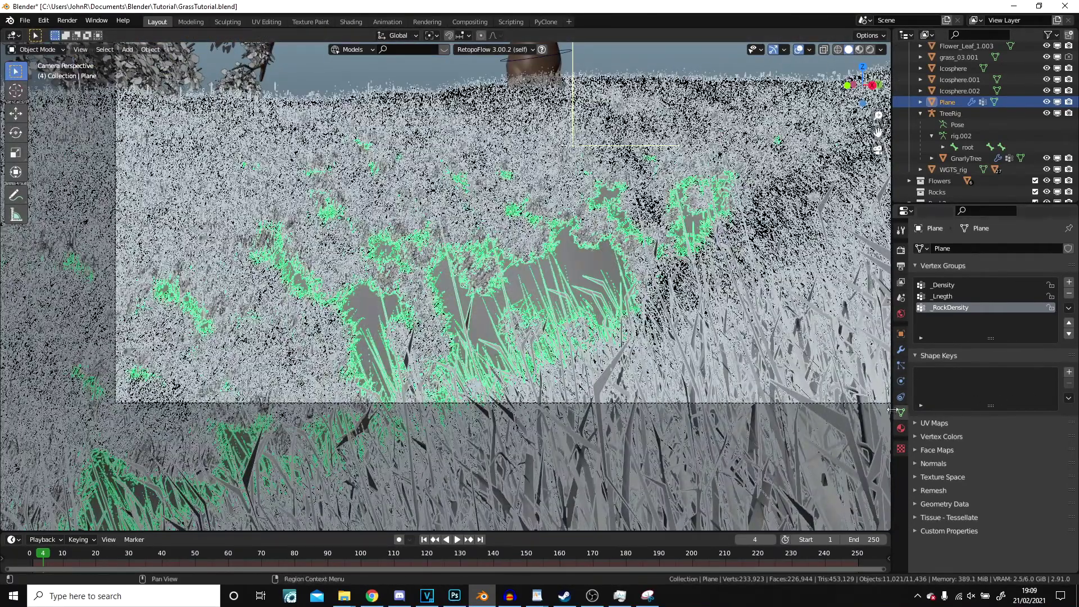
{"action": "left_click", "coordinate": [900, 366]}
{"action": "scroll", "coordinate": [961, 455], "scroll_direction": "down", "scroll_amount": 10}
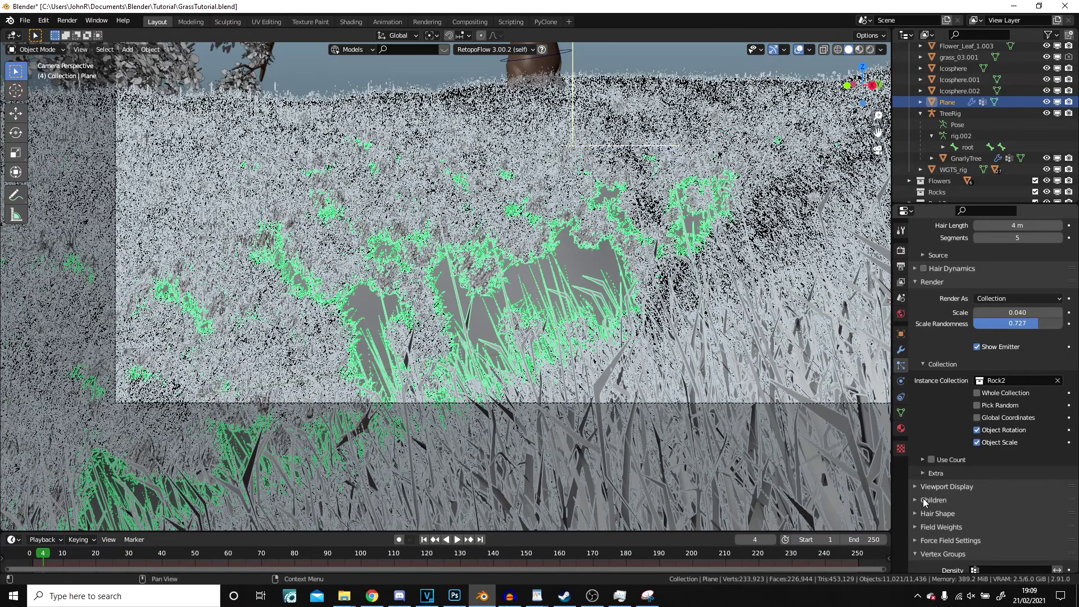
{"action": "scroll", "coordinate": [960, 551], "scroll_direction": "down", "scroll_amount": 5}
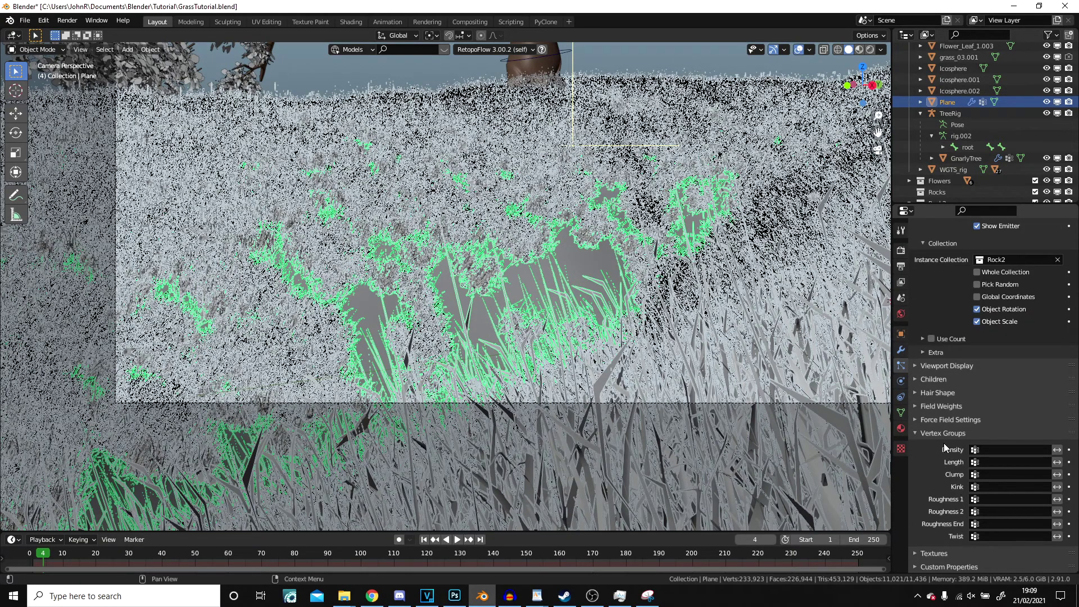
{"action": "left_click", "coordinate": [1009, 450]}
{"action": "left_click", "coordinate": [977, 487]}
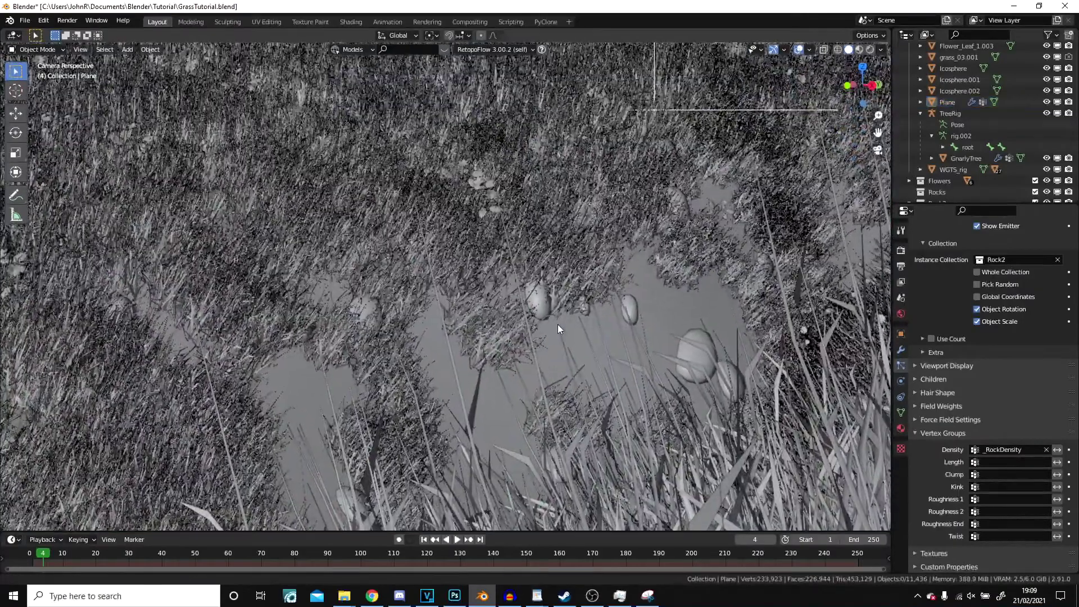
Frame the hillside through the camera and switch the viewport to rendered shading
{"action": "scroll", "coordinate": [557, 325], "scroll_direction": "down", "scroll_amount": 3}
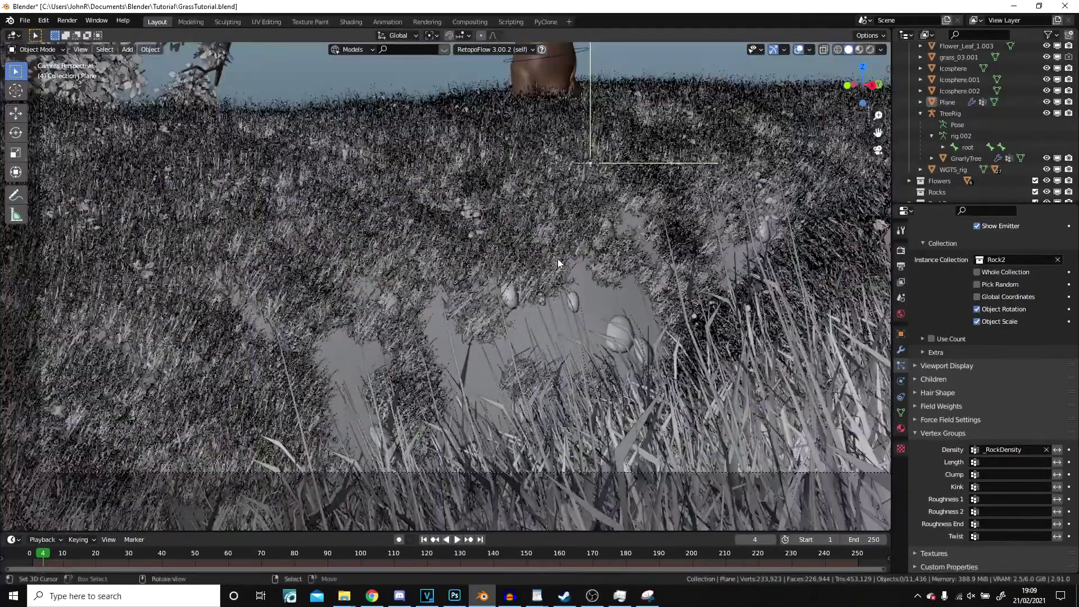
{"action": "middle_click_drag", "start_coordinate": [557, 263], "coordinate": [551, 332], "text": "shift"}
{"action": "left_click", "coordinate": [870, 49]}
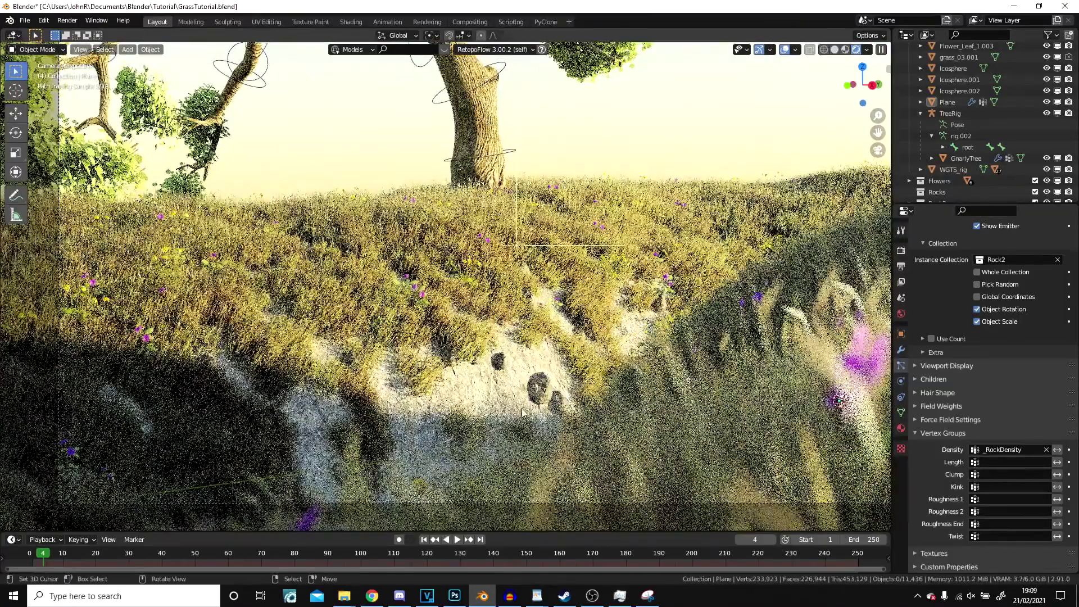
Enable Interpolated children for the Rocks particle system
{"action": "scroll", "coordinate": [998, 377], "scroll_direction": "up", "scroll_amount": 10}
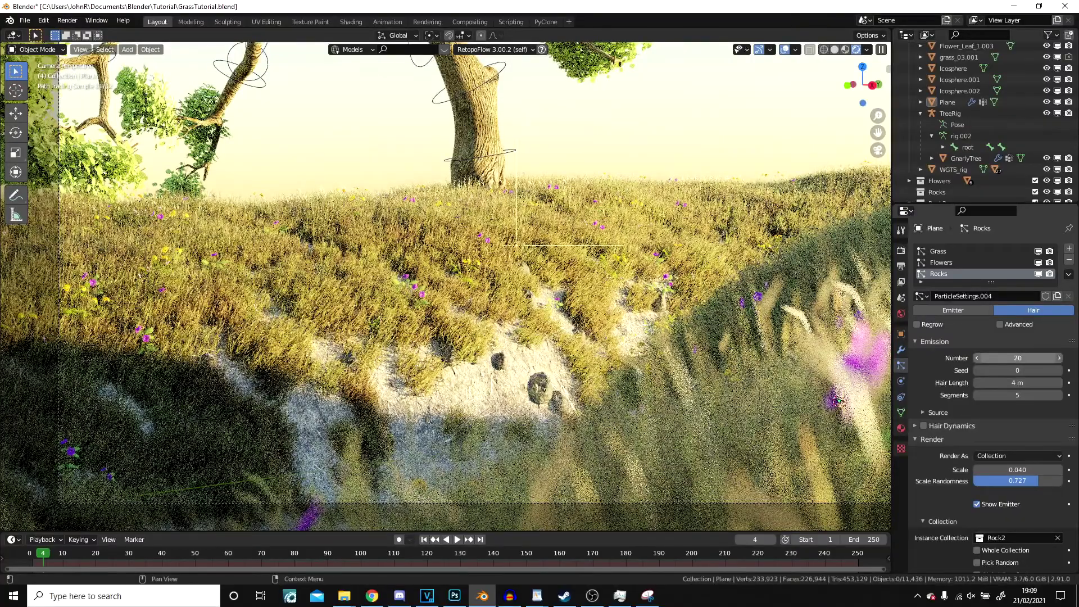
{"action": "scroll", "coordinate": [950, 415], "scroll_direction": "down", "scroll_amount": 12}
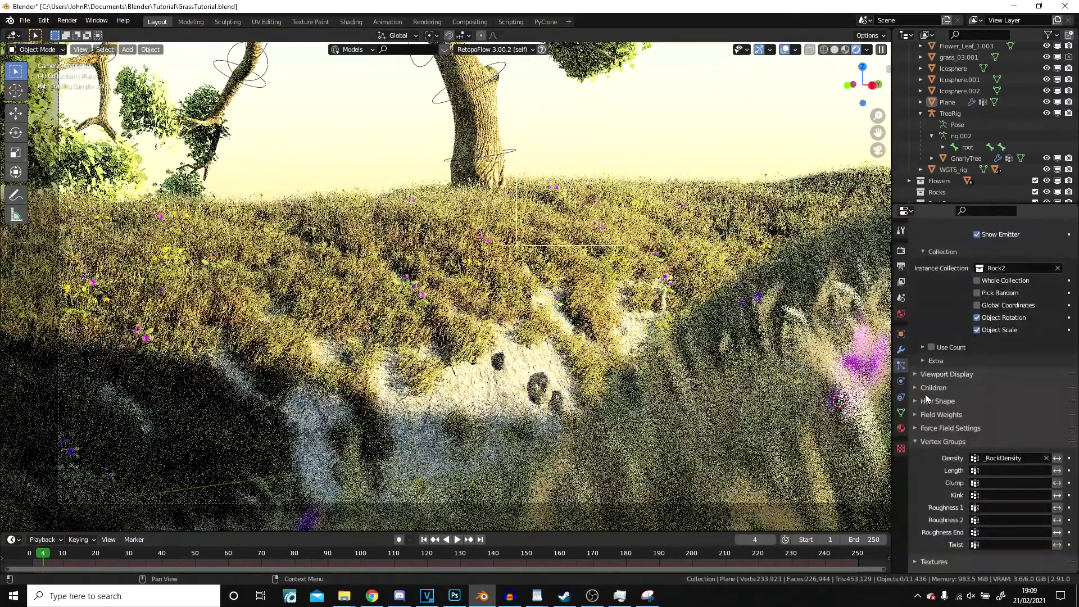
{"action": "left_click", "coordinate": [934, 387]}
{"action": "left_click", "coordinate": [1047, 404]}
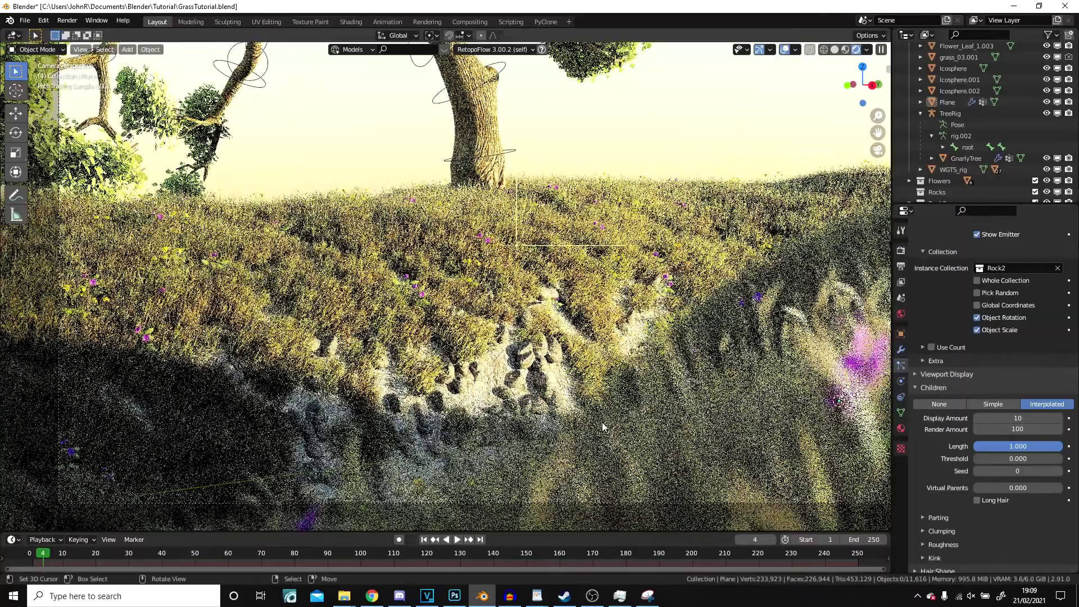
Examine the rock distribution up close and across the whole camera frame in the rendered view
{"action": "middle_click_drag", "start_coordinate": [475, 428], "coordinate": [522, 291], "text": "shift"}
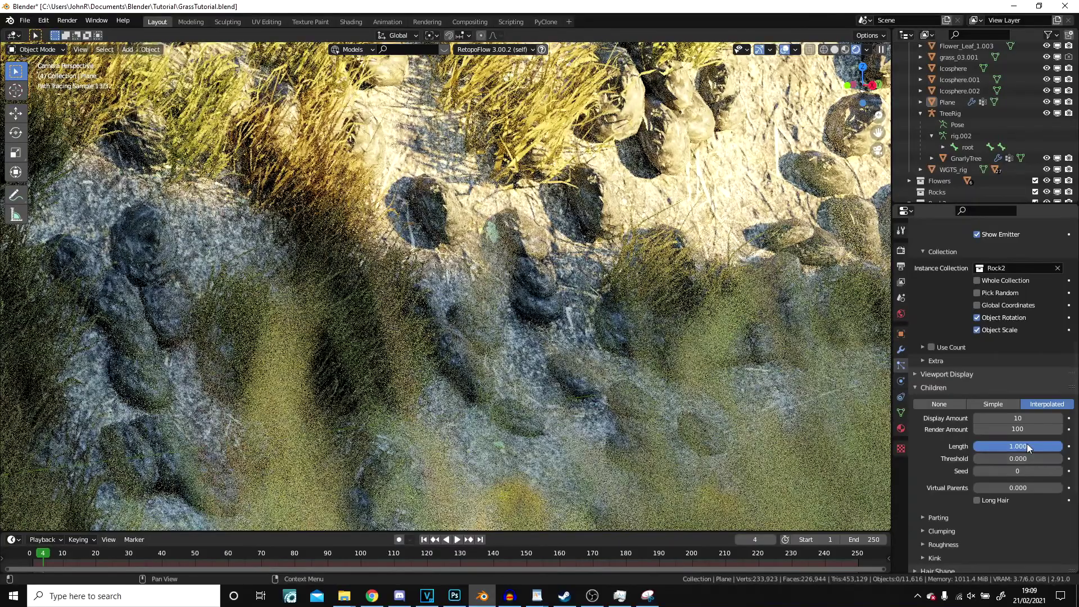
{"action": "middle_click_drag", "start_coordinate": [748, 147], "coordinate": [624, 259], "text": "shift"}
{"action": "scroll", "coordinate": [624, 258], "scroll_direction": "down", "scroll_amount": 6}
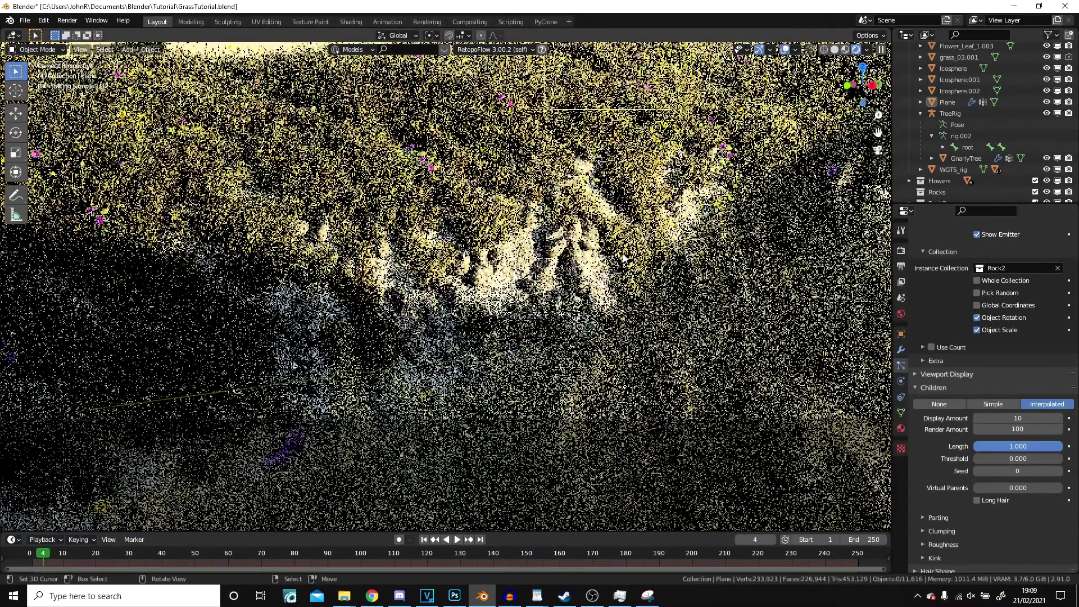
{"action": "scroll", "coordinate": [601, 180], "scroll_direction": "down", "scroll_amount": 2}
{"action": "middle_click_drag", "start_coordinate": [601, 180], "coordinate": [591, 302], "text": "shift"}
{"action": "scroll", "coordinate": [591, 302], "scroll_direction": "down", "scroll_amount": 1}
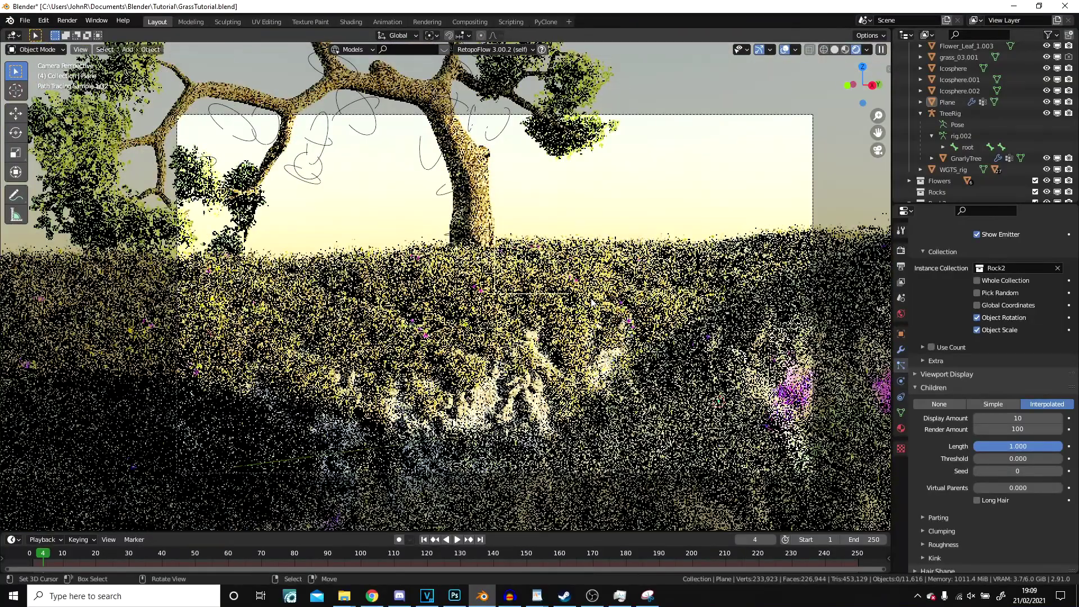
{"action": "scroll", "coordinate": [592, 302], "scroll_direction": "down", "scroll_amount": 1}
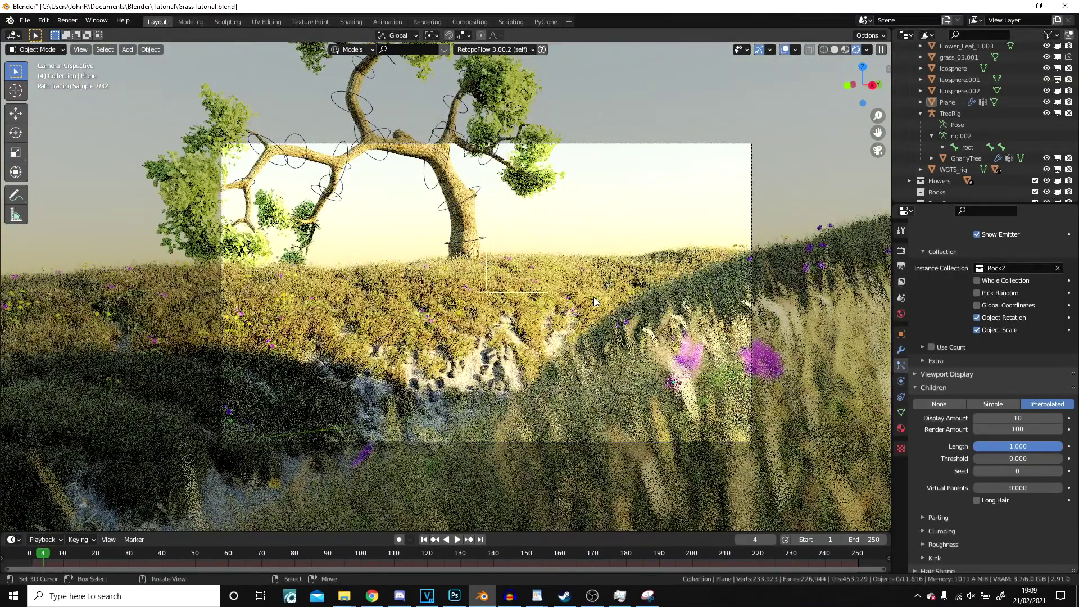
Select the Flowers particle system and enable Interpolated children for it
{"action": "scroll", "coordinate": [977, 278], "scroll_direction": "up", "scroll_amount": 12}
{"action": "left_click", "coordinate": [956, 262]}
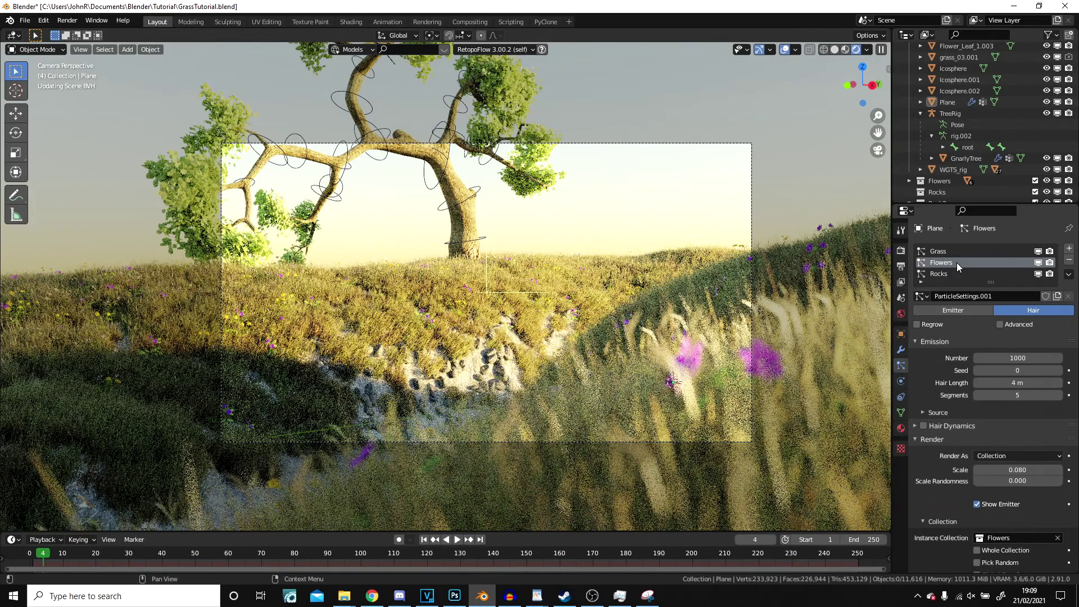
{"action": "scroll", "coordinate": [968, 439], "scroll_direction": "down", "scroll_amount": 7}
{"action": "scroll", "coordinate": [969, 437], "scroll_direction": "down", "scroll_amount": 6}
{"action": "left_click", "coordinate": [1034, 380]}
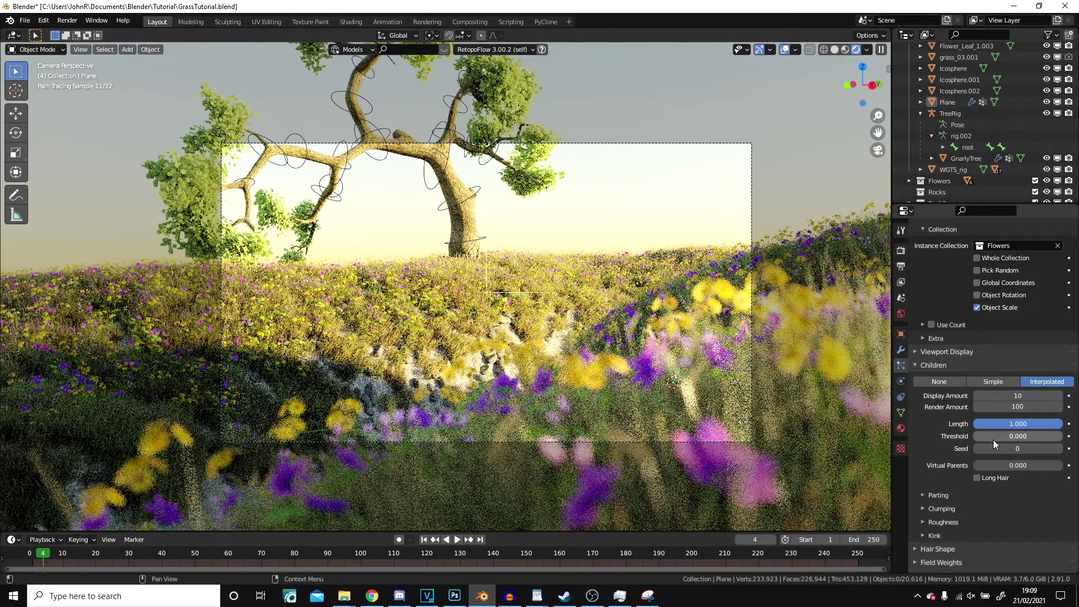
Reduce the Flowers children to a display amount and render amount of 5, checking the flower density from above
{"action": "left_click", "coordinate": [1030, 407]}
{"action": "key", "text": "BackSpace"}
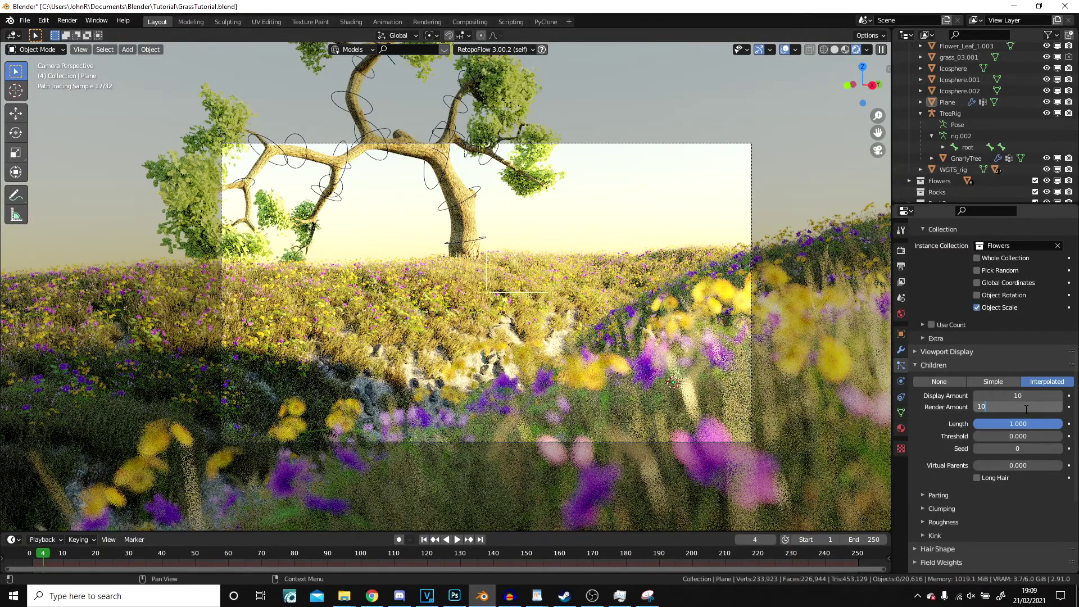
{"action": "key", "text": "Return"}
{"action": "middle_click_drag", "start_coordinate": [497, 290], "coordinate": [546, 346]}
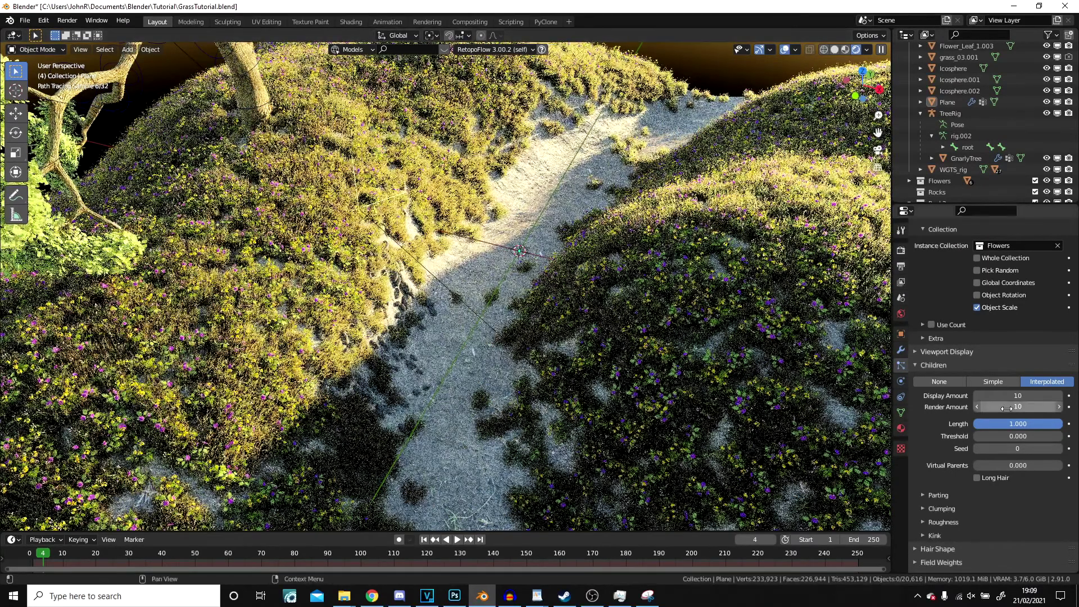
{"action": "key", "text": "ctrl+z"}
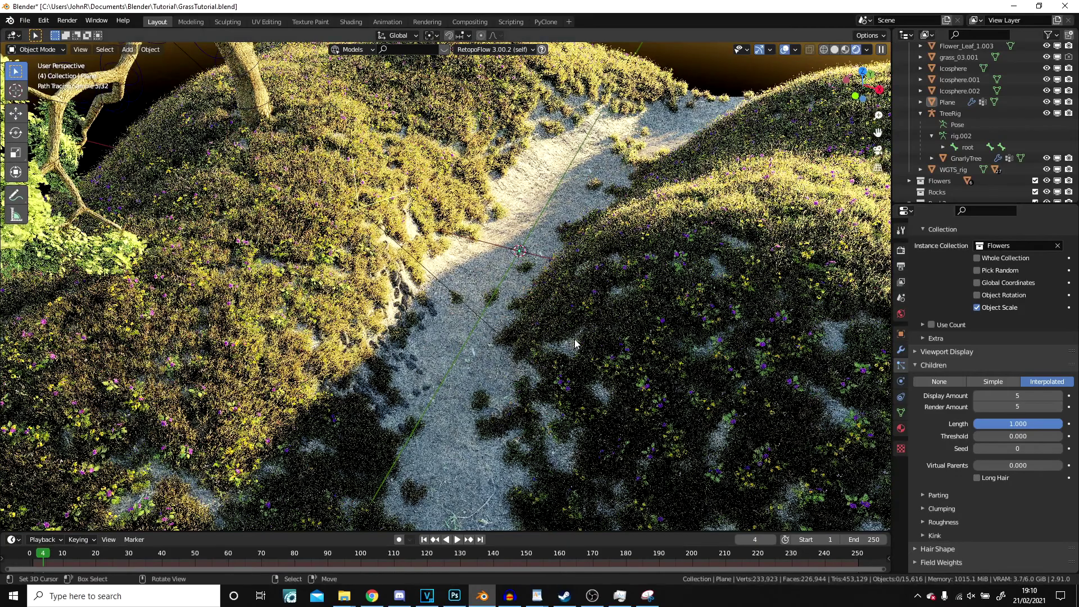
Examine the flowers and rocks up close on the hillside and through the camera
{"action": "scroll", "coordinate": [279, 300], "scroll_direction": "up", "scroll_amount": 3}
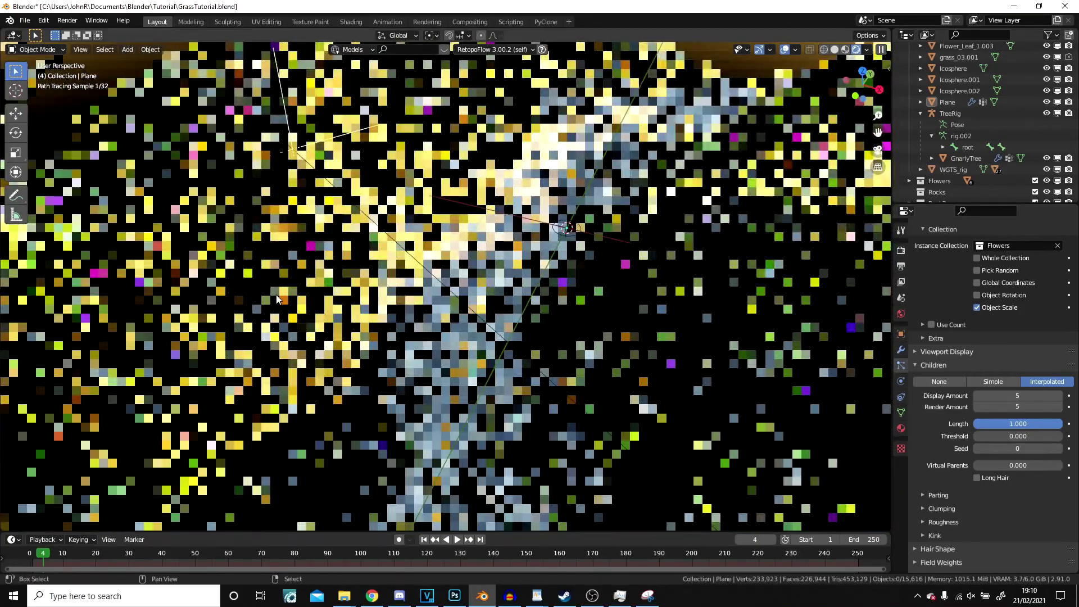
{"action": "middle_click_drag", "start_coordinate": [277, 296], "coordinate": [537, 293], "text": "shift"}
{"action": "scroll", "coordinate": [537, 292], "scroll_direction": "up", "scroll_amount": 3}
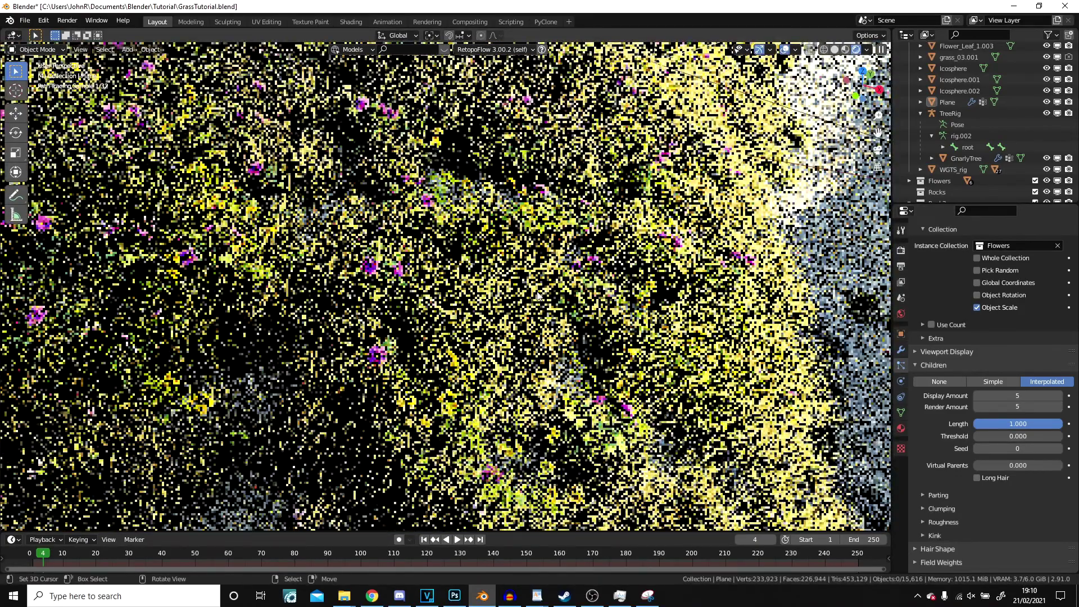
{"action": "key", "text": "KP_0"}
{"action": "scroll", "coordinate": [464, 349], "scroll_direction": "up", "scroll_amount": 4}
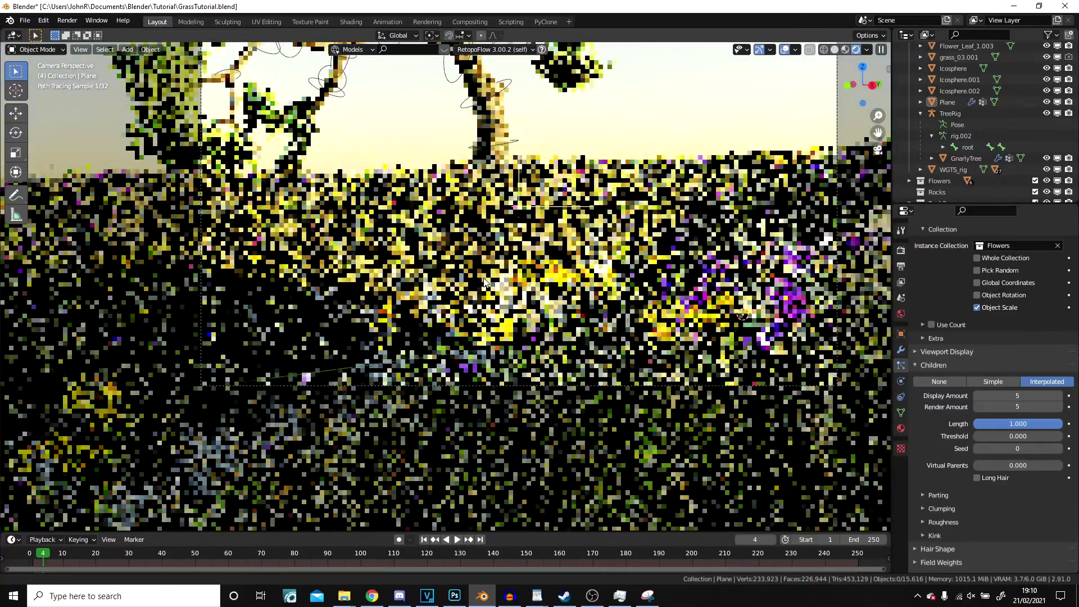
{"action": "scroll", "coordinate": [484, 283], "scroll_direction": "up", "scroll_amount": 1}
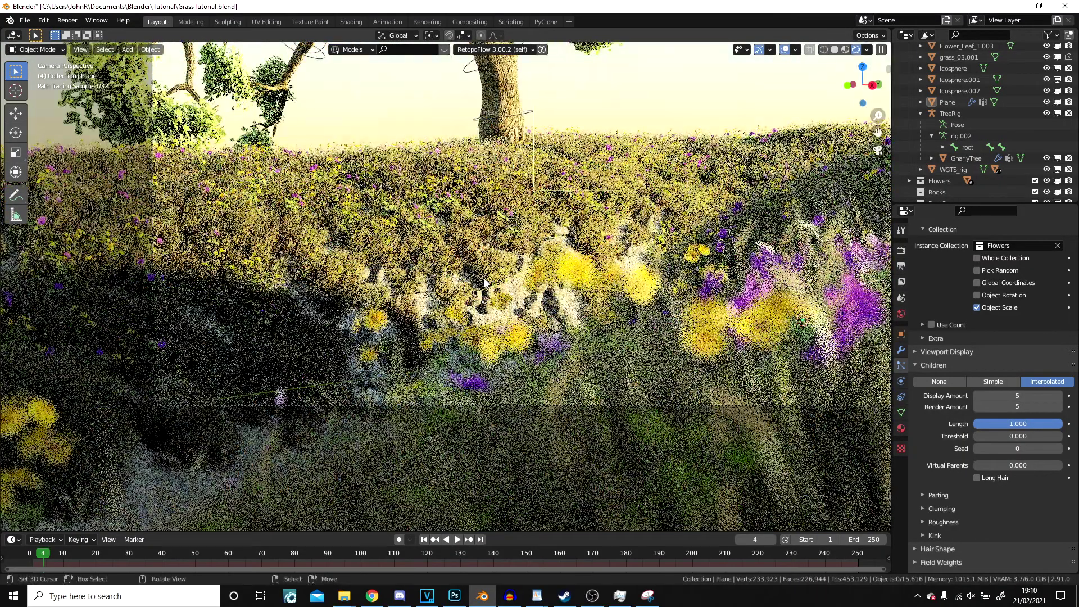
{"action": "scroll", "coordinate": [484, 282], "scroll_direction": "up", "scroll_amount": 4}
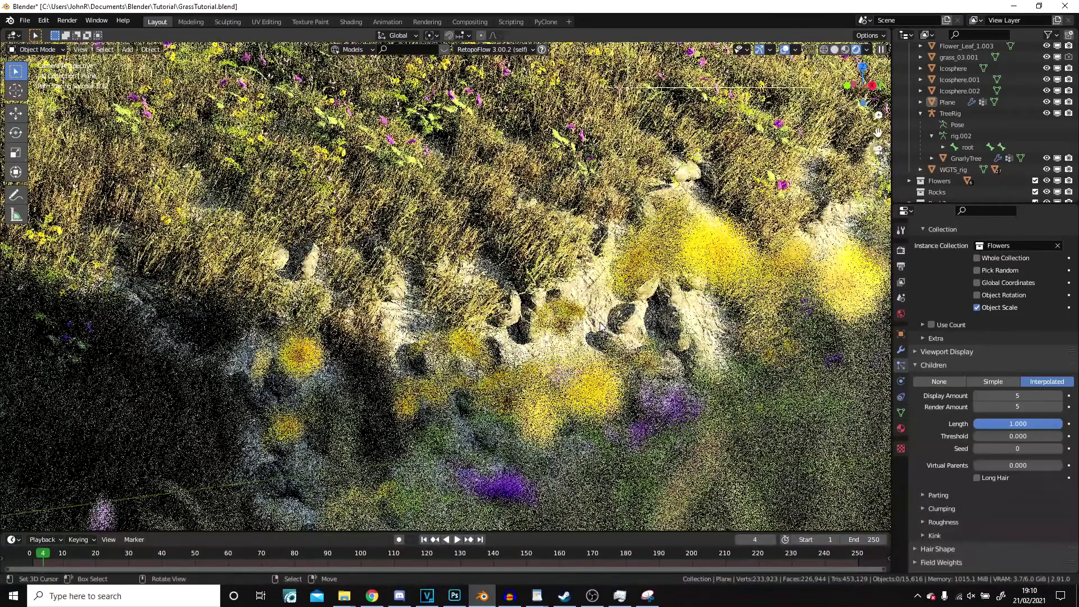
Select the Rocks particle system on the plane and set its emission number to 40
{"action": "right_click", "coordinate": [600, 323]}
{"action": "scroll", "coordinate": [938, 287], "scroll_direction": "up", "scroll_amount": 12}
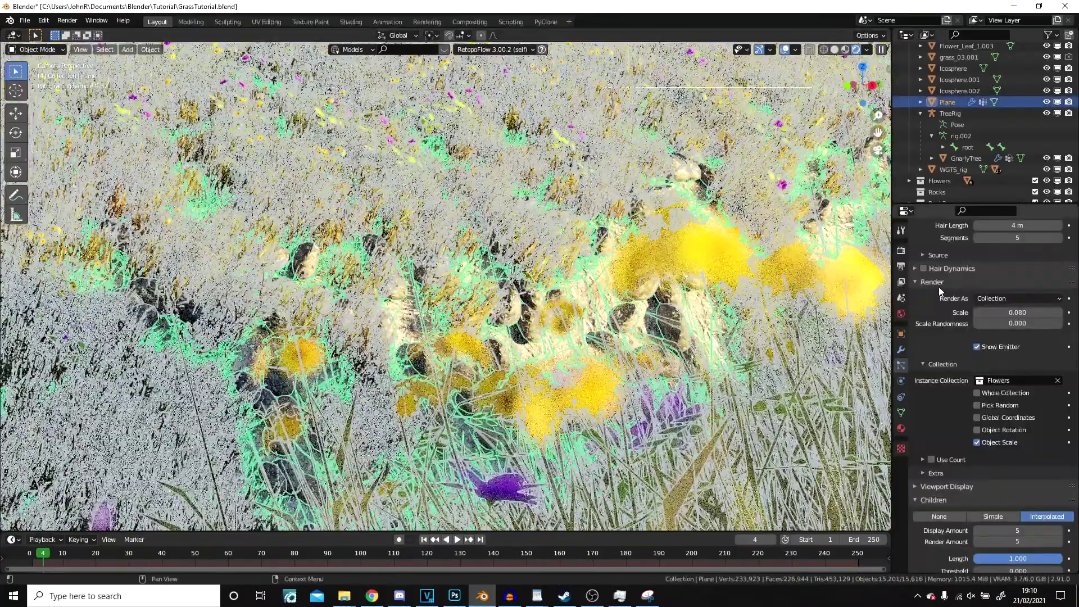
{"action": "left_click", "coordinate": [938, 254]}
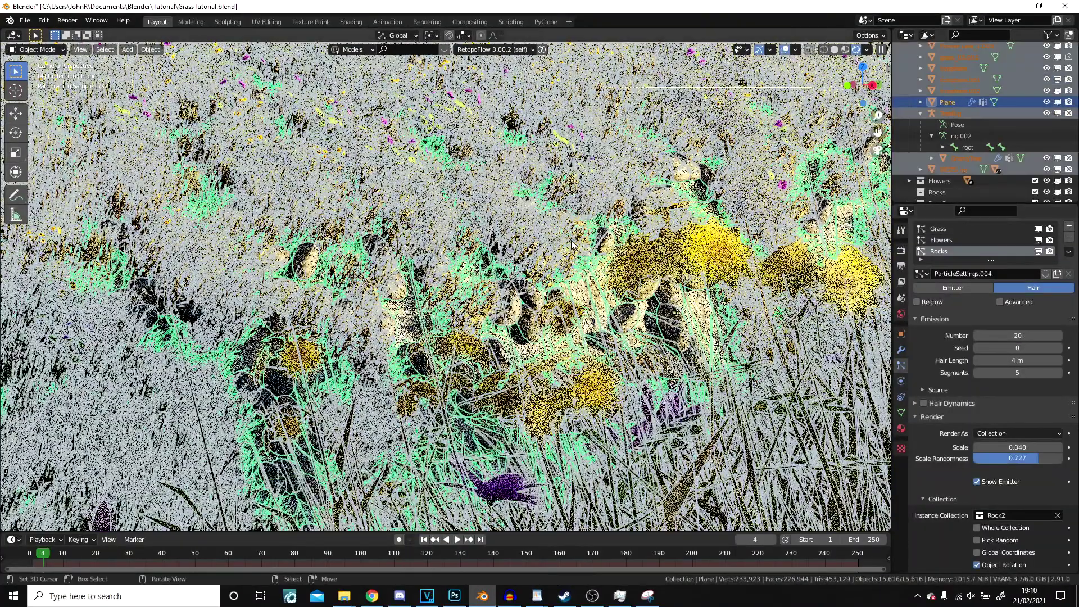
{"action": "key", "text": "a"}
{"action": "scroll", "coordinate": [973, 388], "scroll_direction": "down", "scroll_amount": 12}
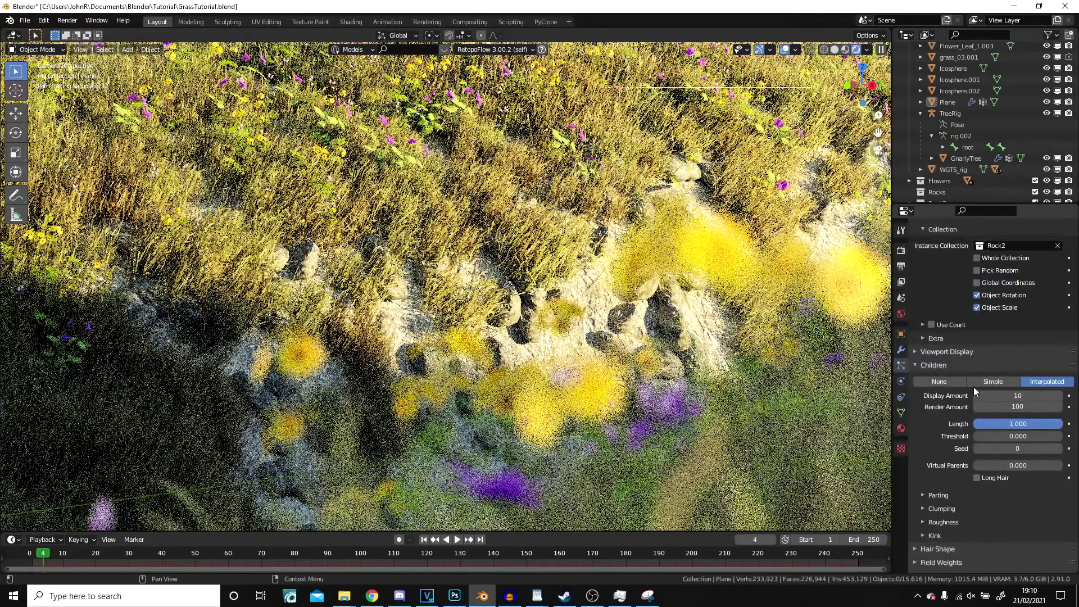
{"action": "left_click", "coordinate": [1030, 395]}
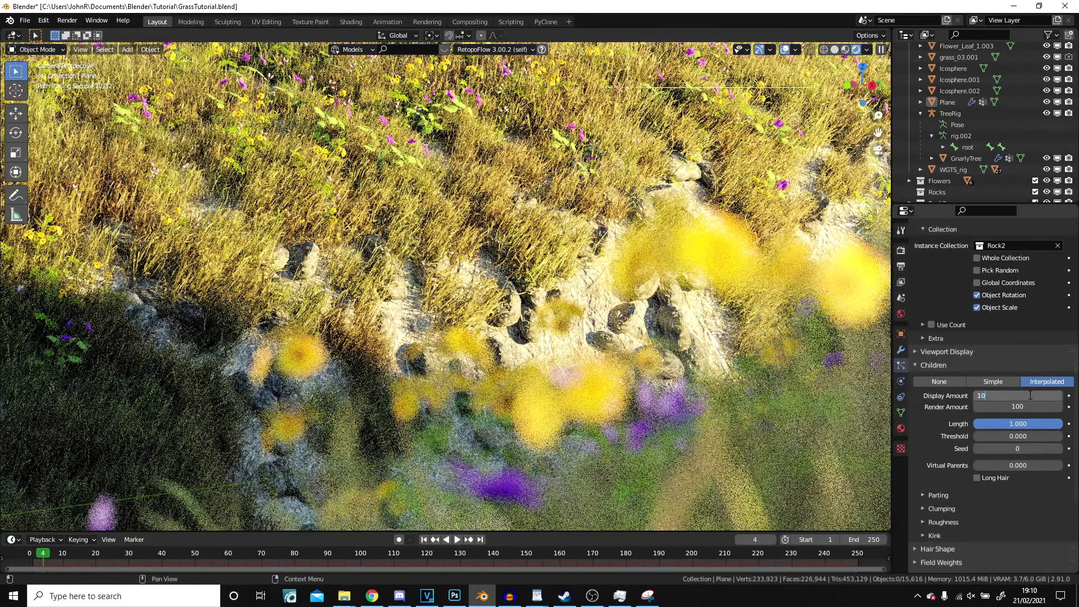
{"action": "type", "text": "0"}
{"action": "key", "text": "Return"}
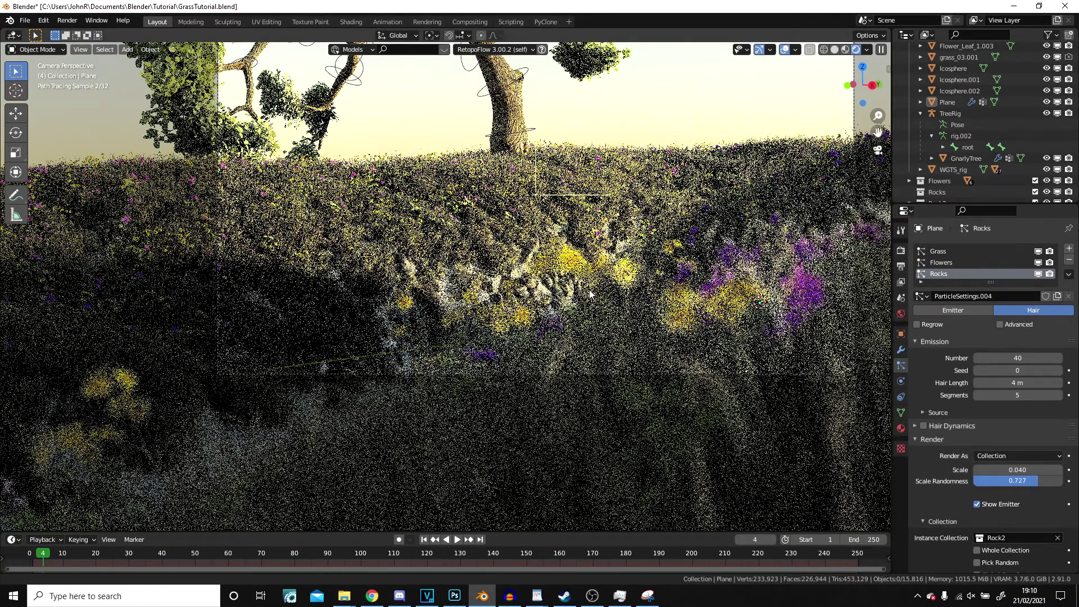
Select the Flowers particle system and make _Density the plane's active vertex group
{"action": "middle_click_drag", "start_coordinate": [590, 291], "coordinate": [535, 268], "text": "shift"}
{"action": "scroll", "coordinate": [535, 268], "scroll_direction": "up", "scroll_amount": 2}
{"action": "scroll", "coordinate": [535, 268], "scroll_direction": "down", "scroll_amount": 4}
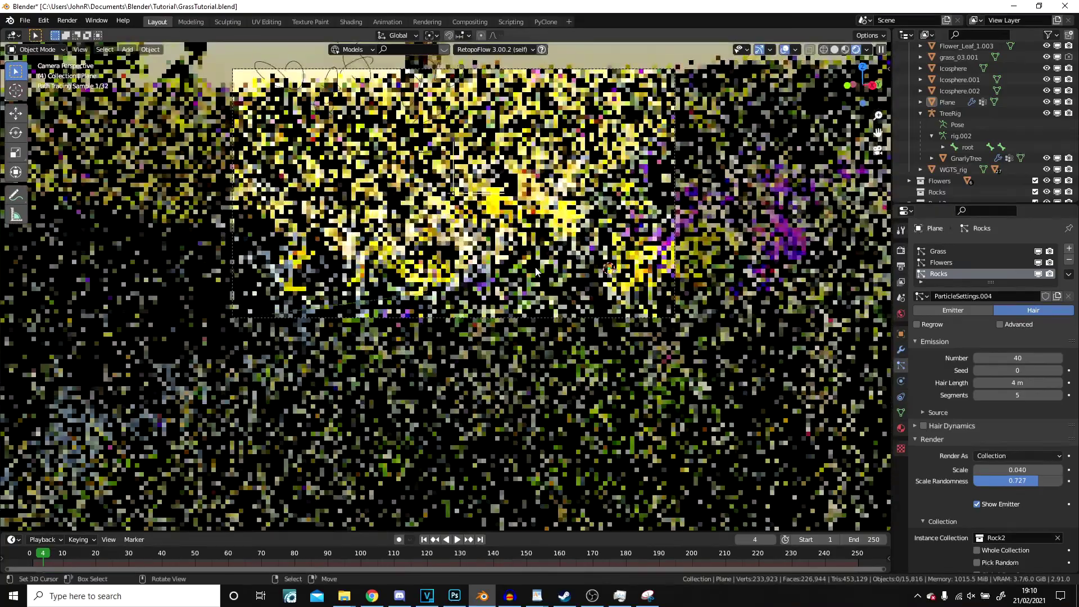
{"action": "left_click", "coordinate": [939, 262]}
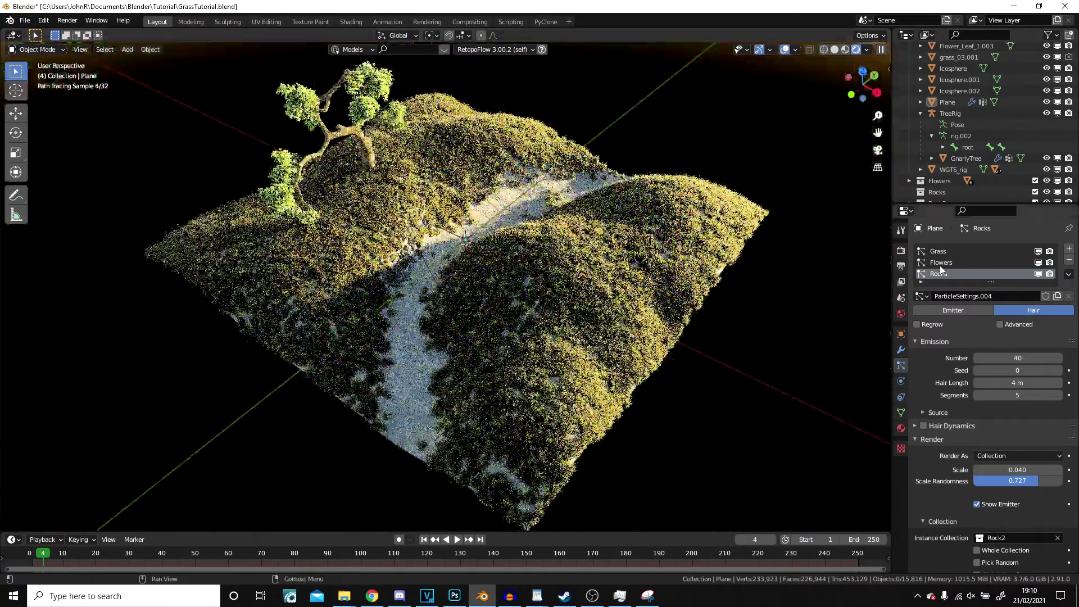
{"action": "scroll", "coordinate": [800, 323], "scroll_direction": "up", "scroll_amount": 5}
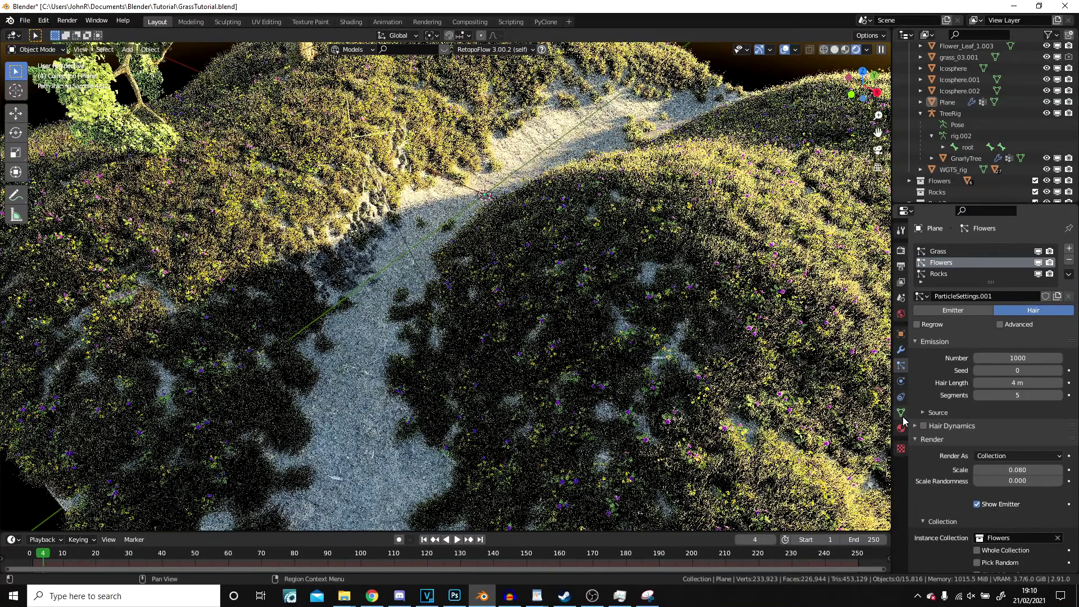
{"action": "left_click", "coordinate": [900, 413]}
{"action": "left_click", "coordinate": [946, 286]}
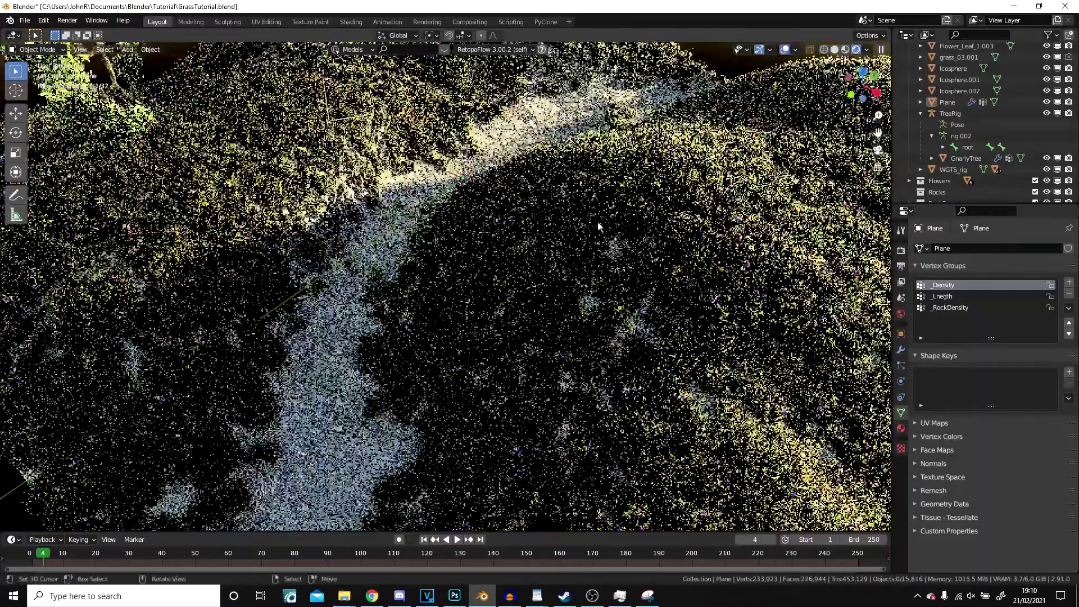
Set the Flowers emission seed to 2, checking the new flower arrangement through the camera
{"action": "key", "text": "KP_0"}
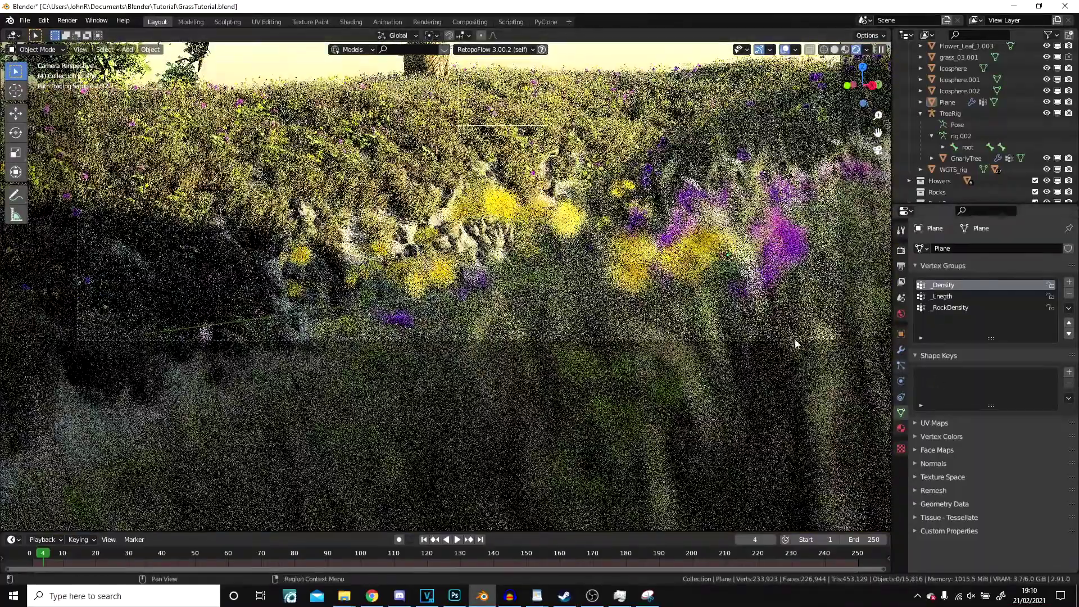
{"action": "left_click", "coordinate": [901, 365]}
{"action": "middle_click_drag", "start_coordinate": [795, 343], "coordinate": [804, 421], "text": "shift"}
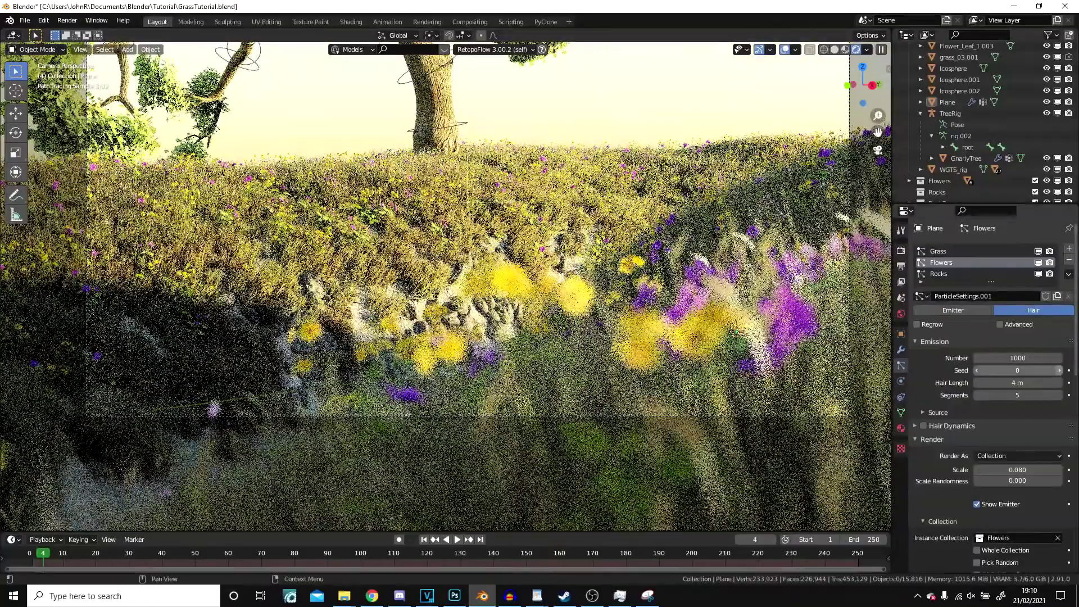
{"action": "left_click", "coordinate": [1059, 371]}
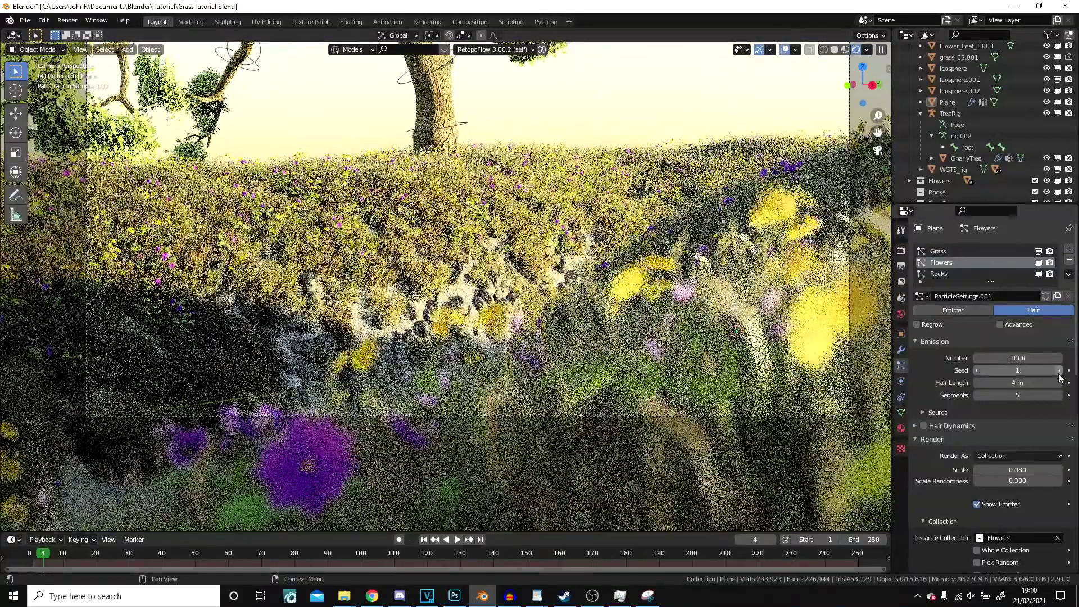
{"action": "left_click", "coordinate": [1059, 373]}
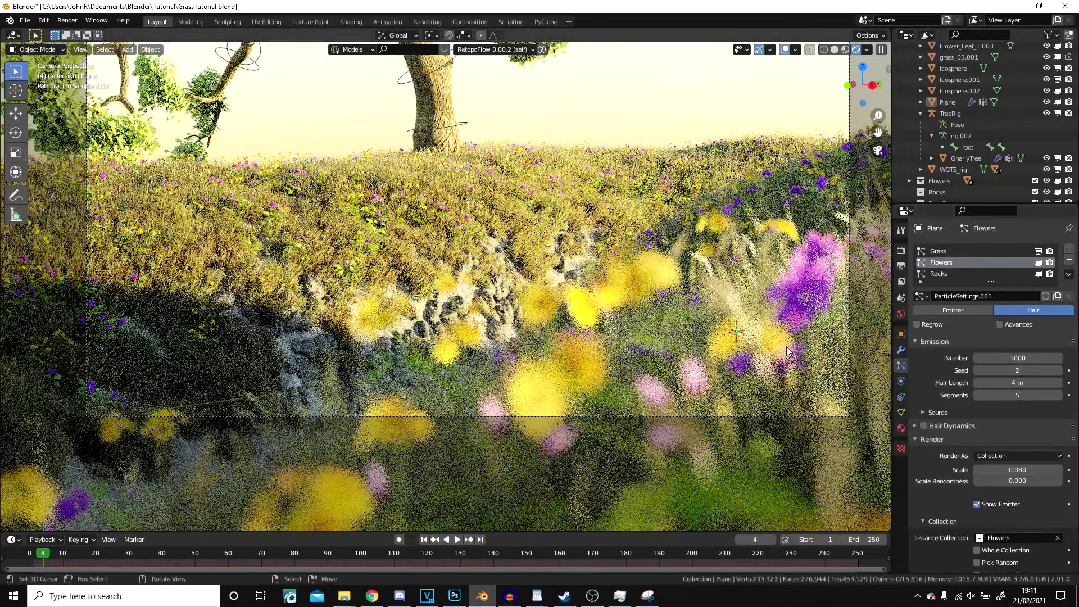
{"action": "middle_click_drag", "start_coordinate": [686, 231], "coordinate": [712, 303], "text": "shift"}
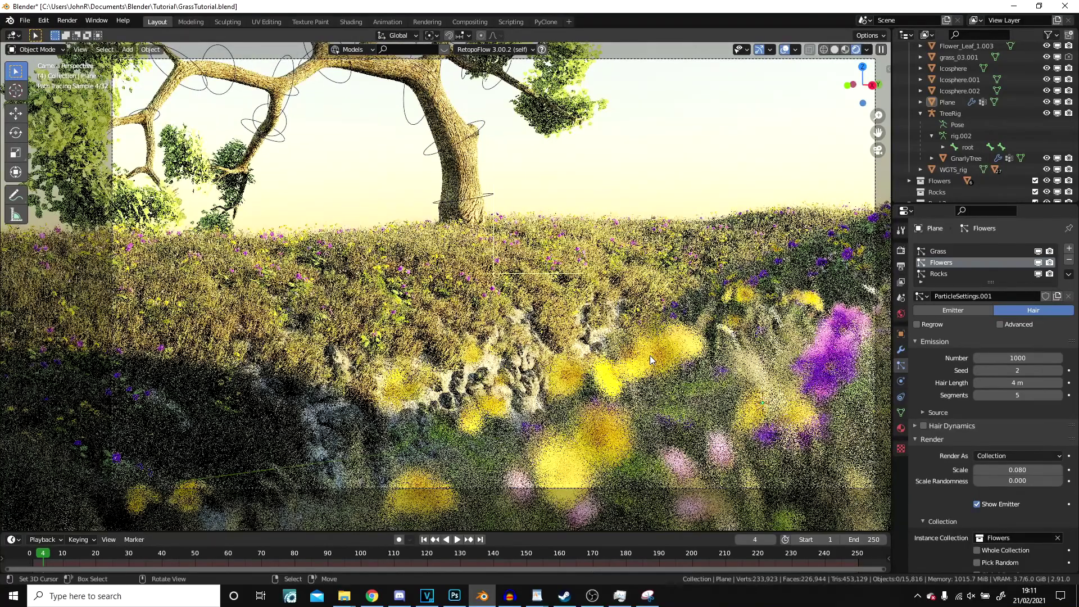
{"action": "mouse_move", "coordinate": [442, 195]}
{"action": "middle_mouse_down", "text": "shift"}
{"action": "mouse_move", "coordinate": [419, 225]}
{"action": "mouse_move", "coordinate": [440, 206]}
{"action": "middle_mouse_up", "text": "shift"}
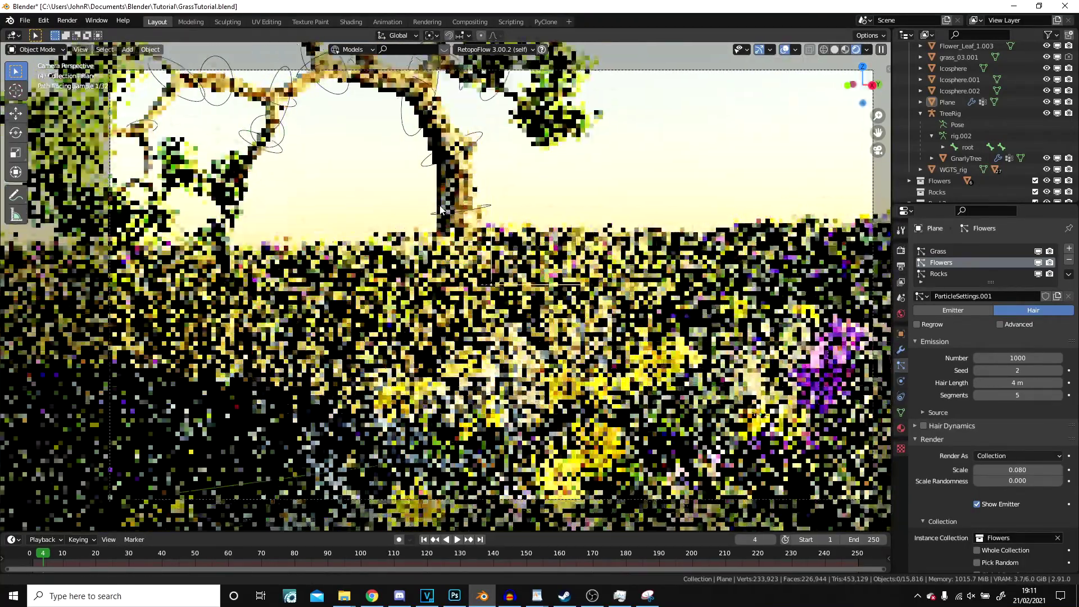